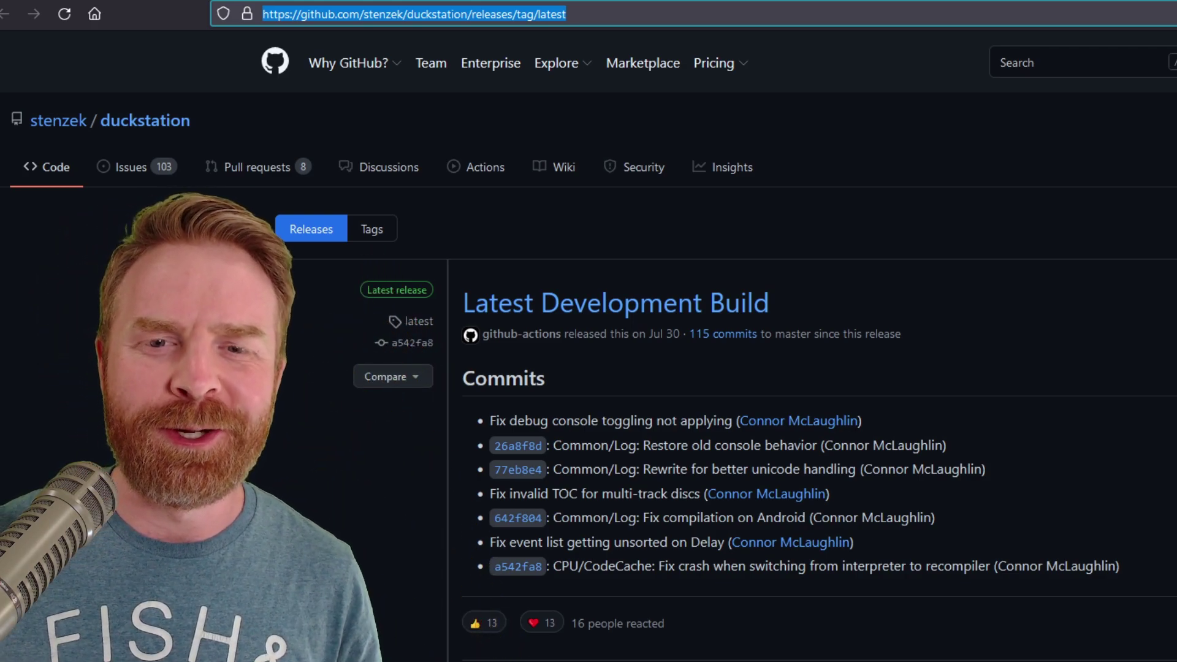
Review the latest DuckStation development build release and launch duckstation-qt-x64-ReleaseLTCG from the extracted folder
scroll(536, 303, "down", 6)
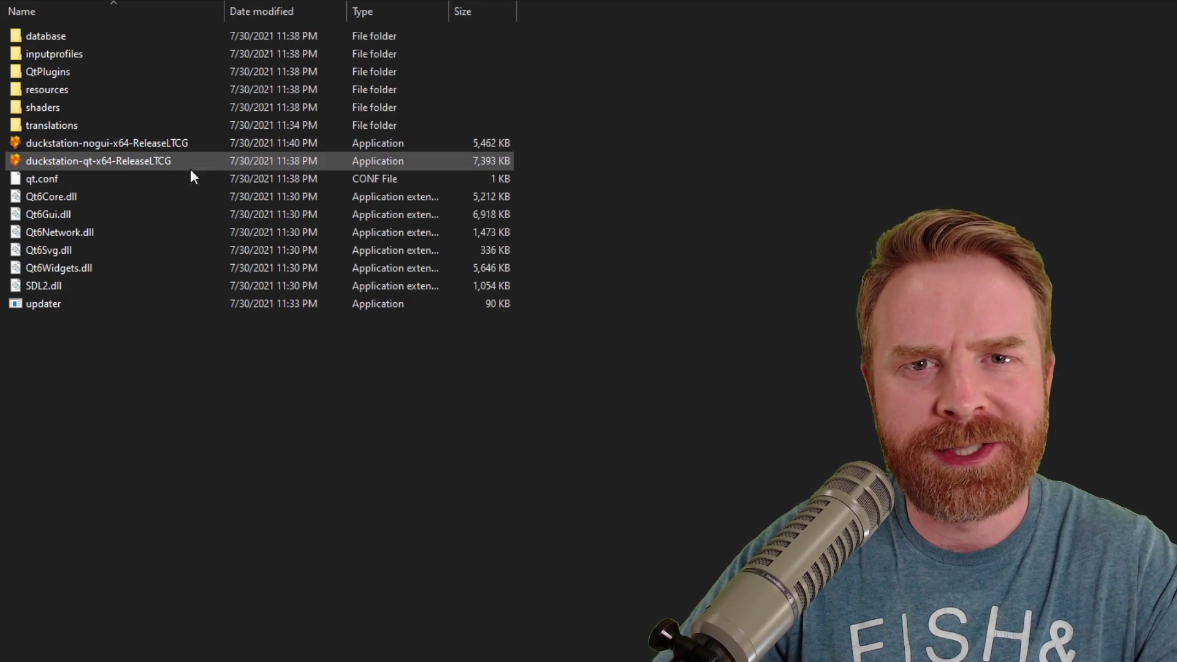
double_click(190, 166)
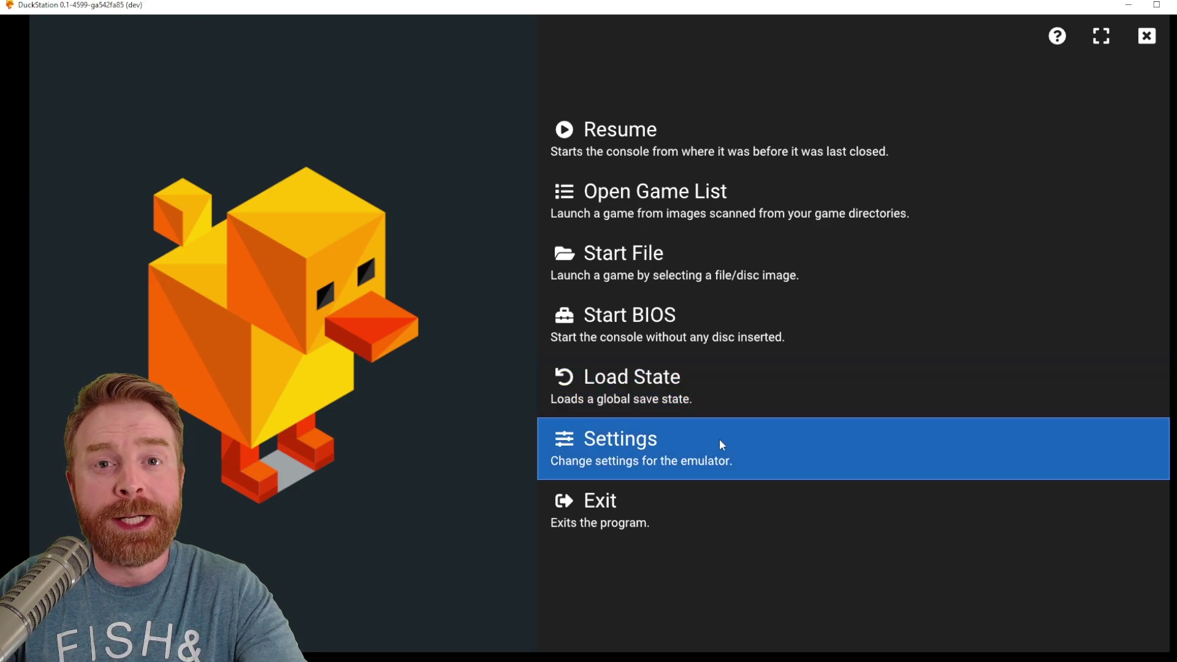
Look over the fullscreen interface settings and examine the behaviour options in the desktop general settings
left_click(720, 440)
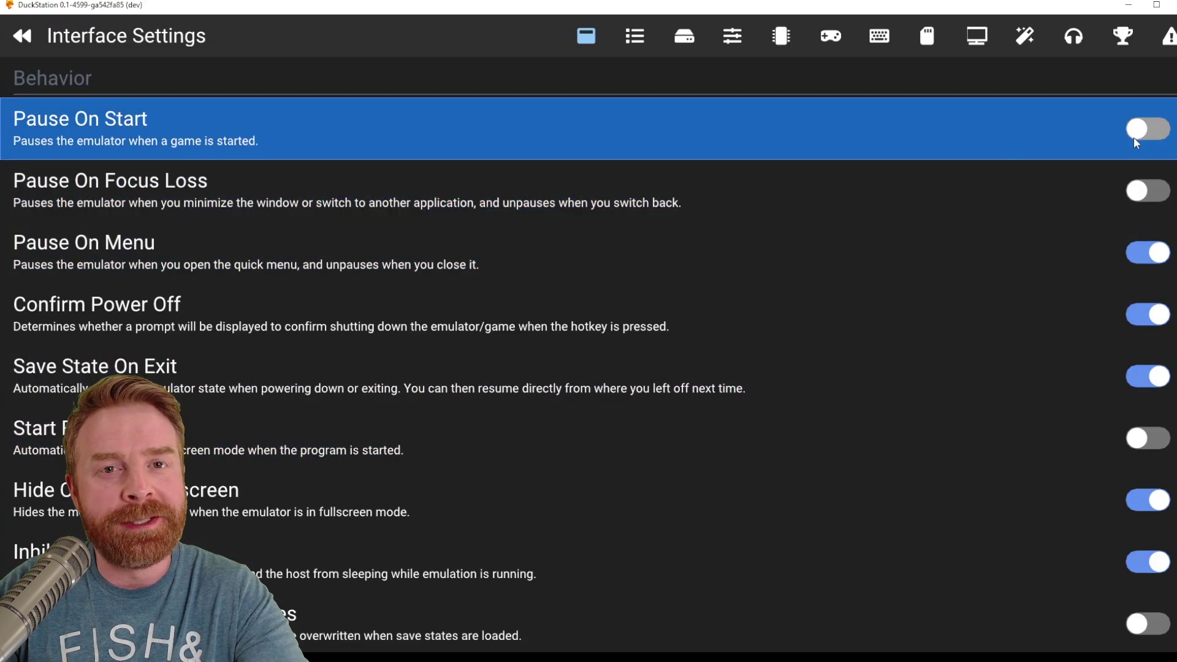
left_click(632, 43)
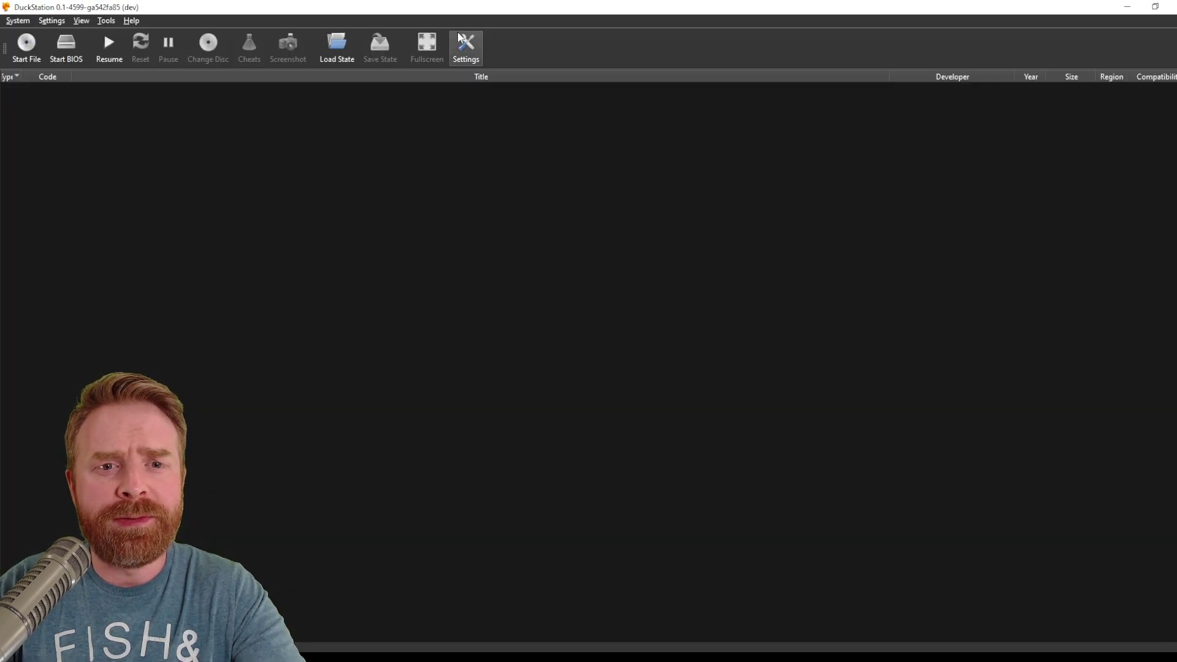
left_click(469, 52)
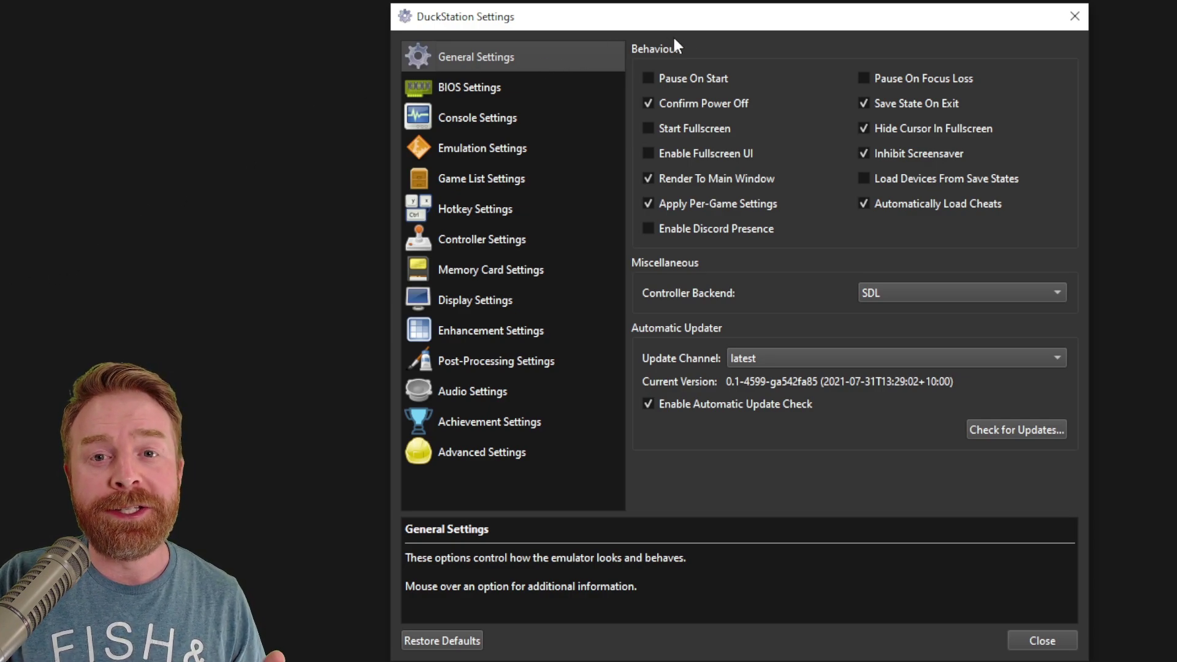
mouse_move(849, 109)
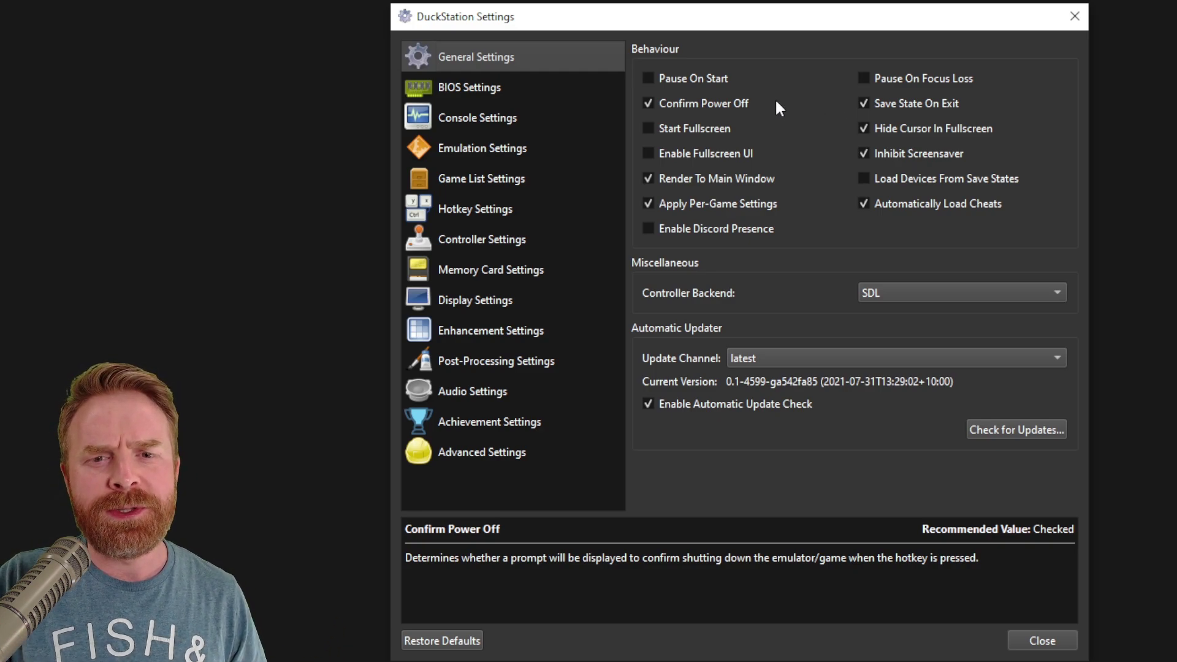
mouse_move(703, 71)
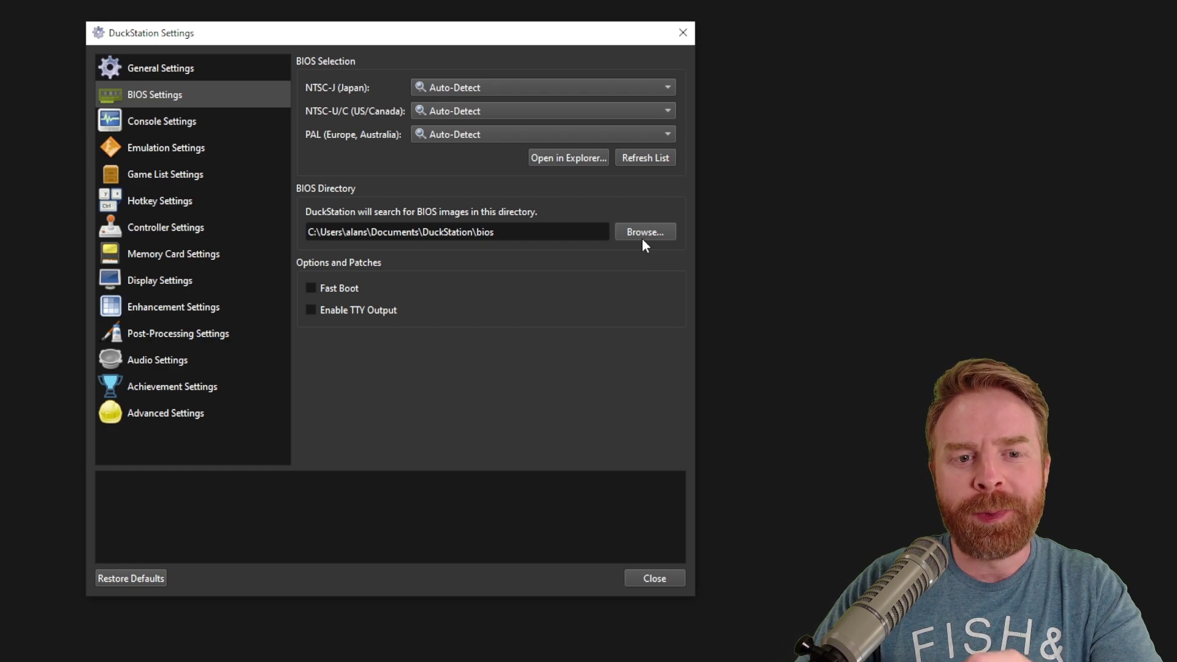
Set the BIOS directory to the DuckStation/bios folder in Documents and check the NTSC-J BIOS selection
left_click(643, 239)
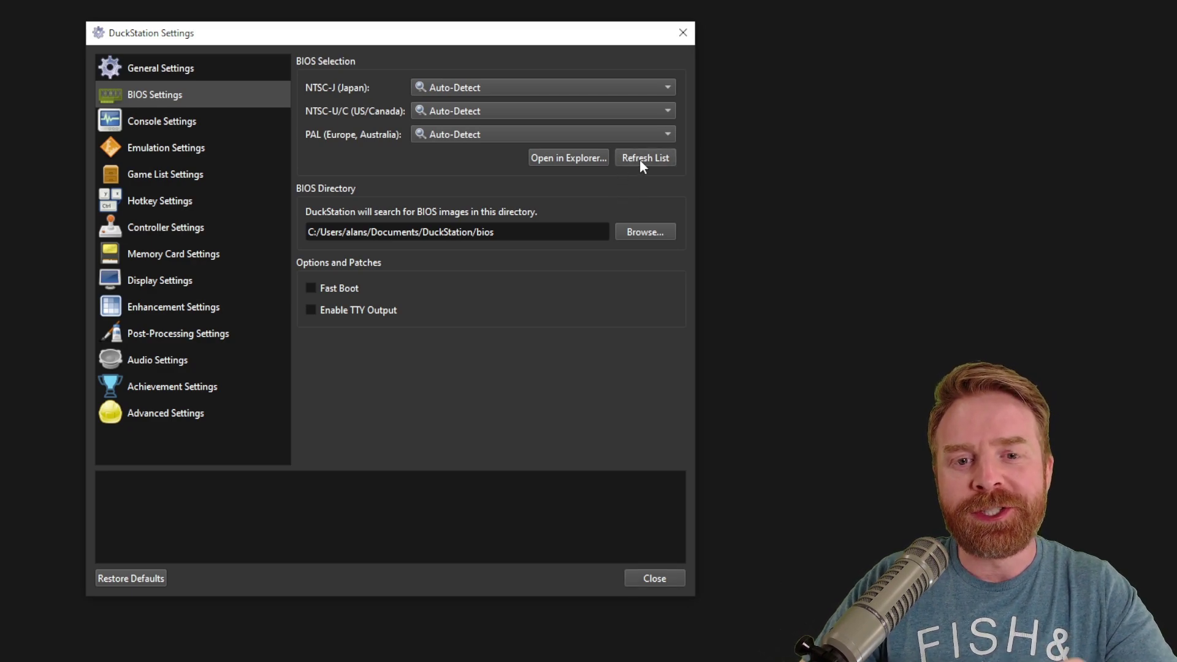
left_click(590, 87)
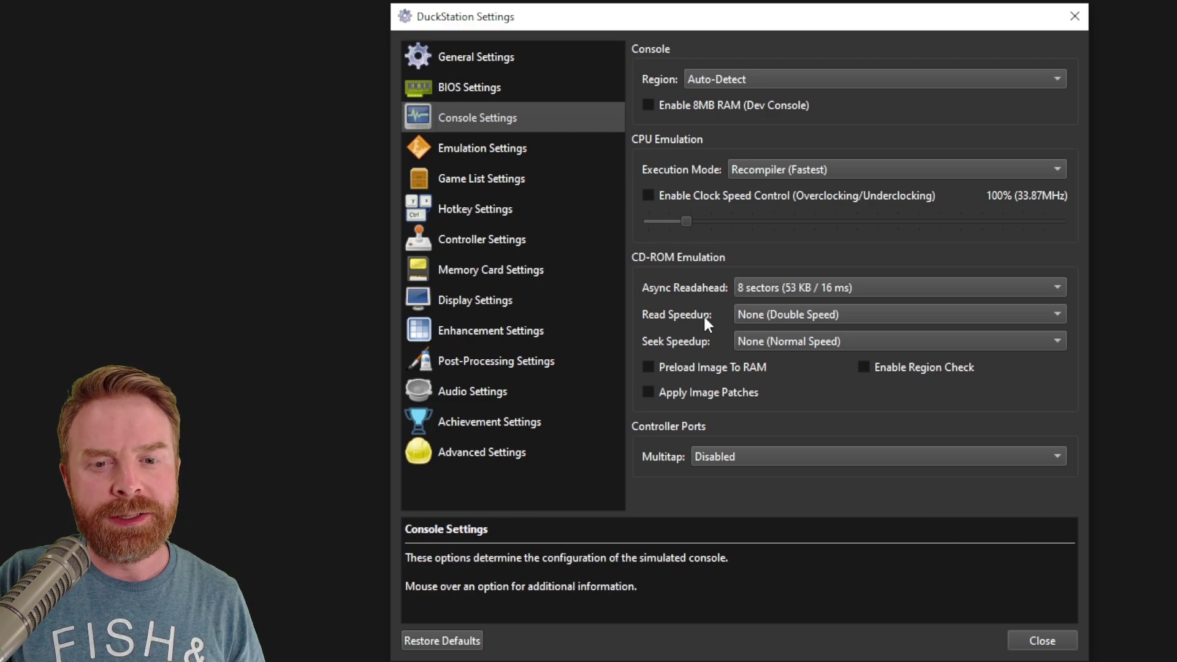
Check the CD-ROM read speedup, then try enabling rewinding in the emulation settings and disable it again
mouse_move(788, 314)
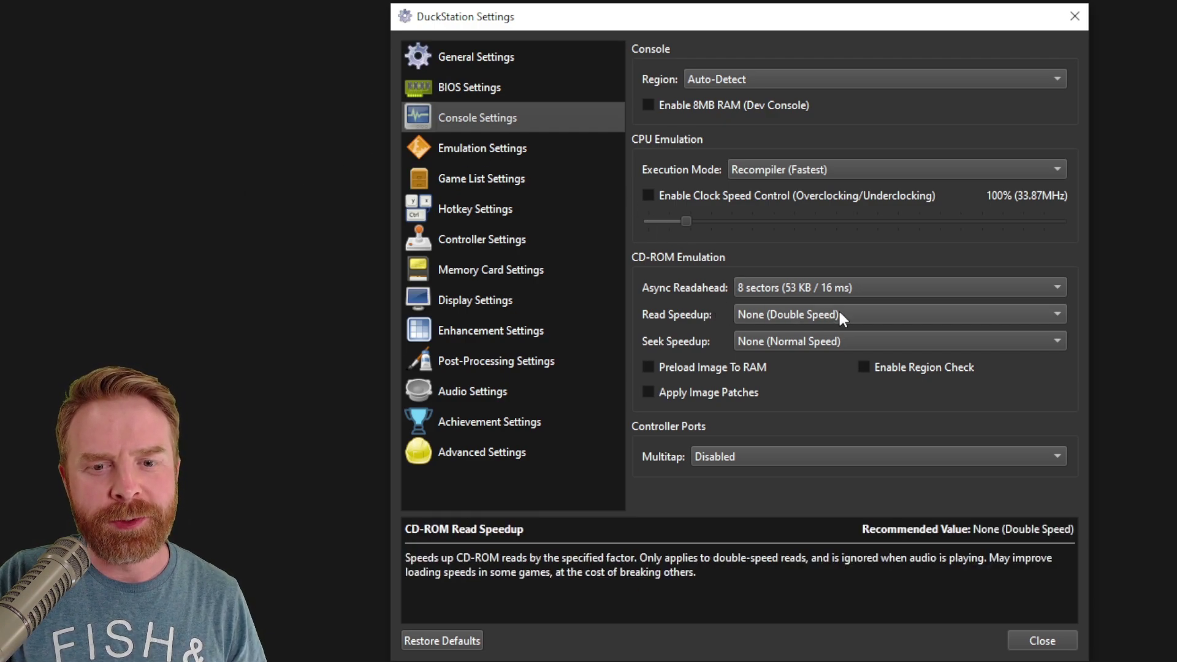
left_click(494, 157)
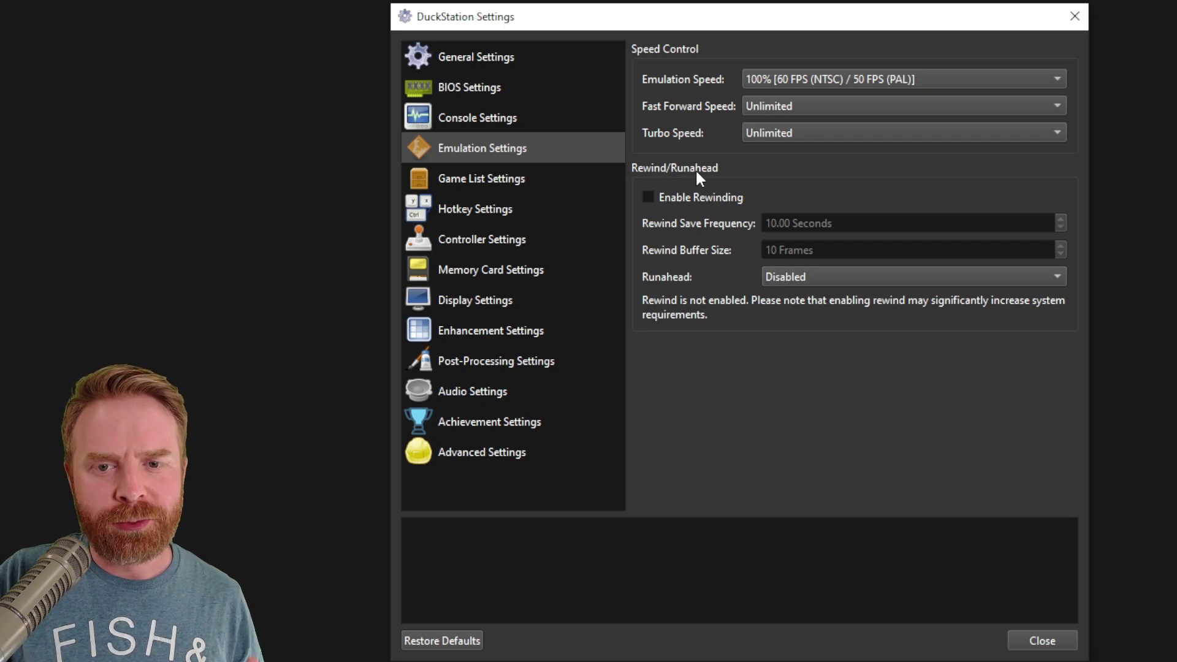
left_click(724, 196)
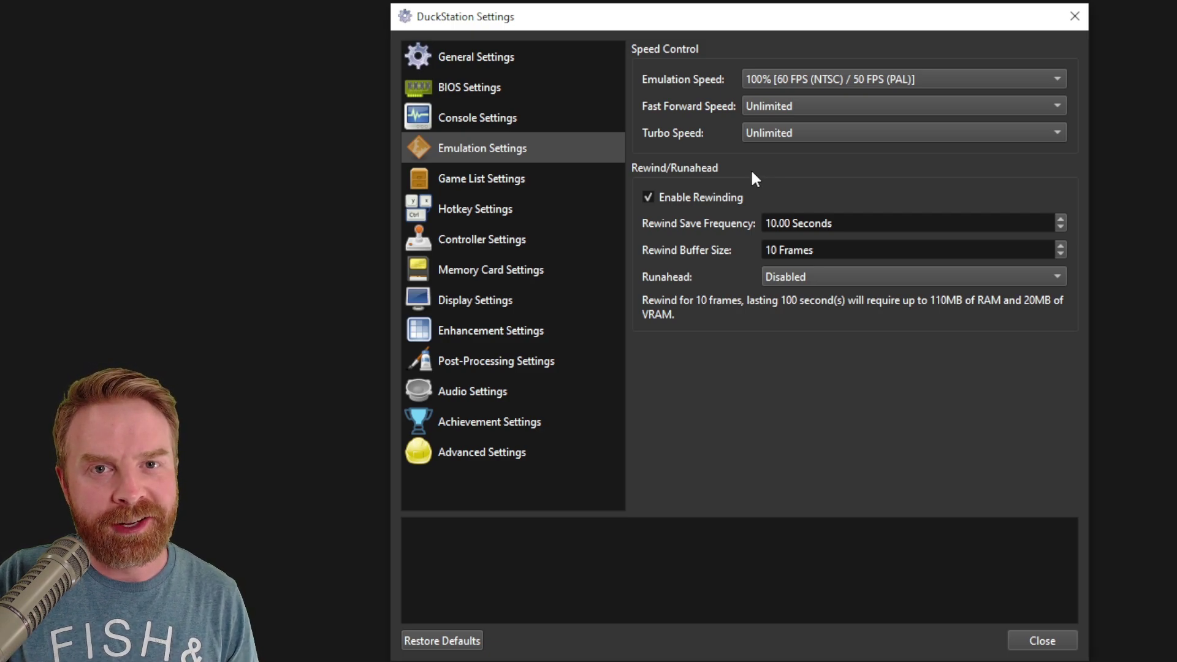
mouse_move(722, 207)
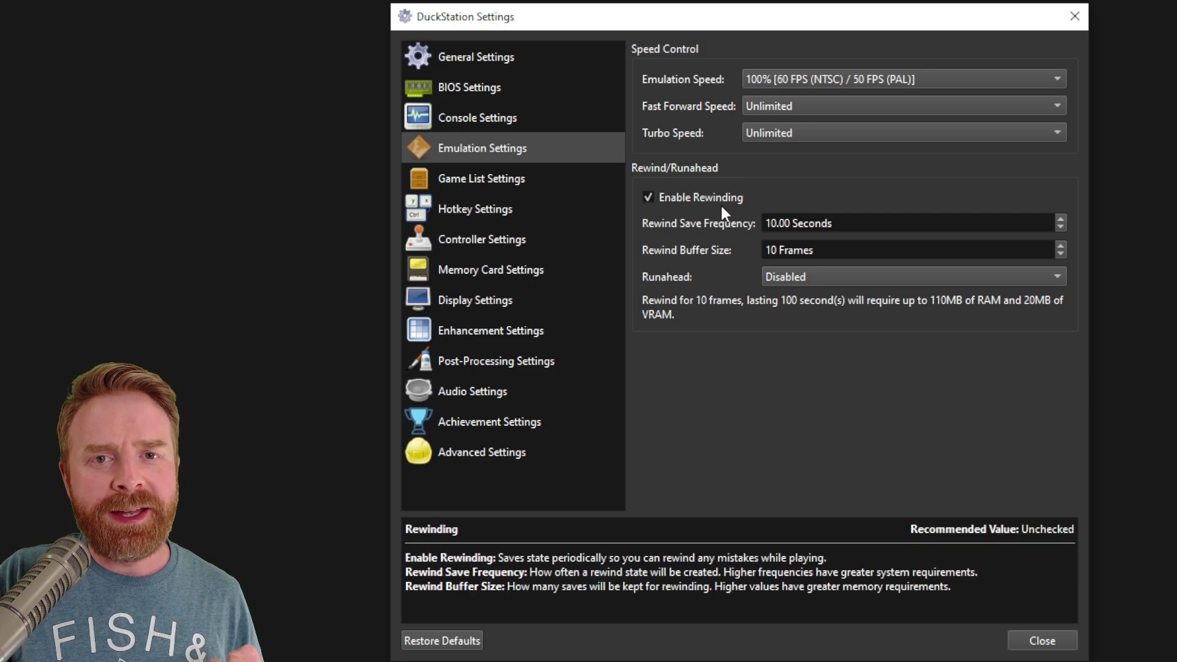
left_click(725, 200)
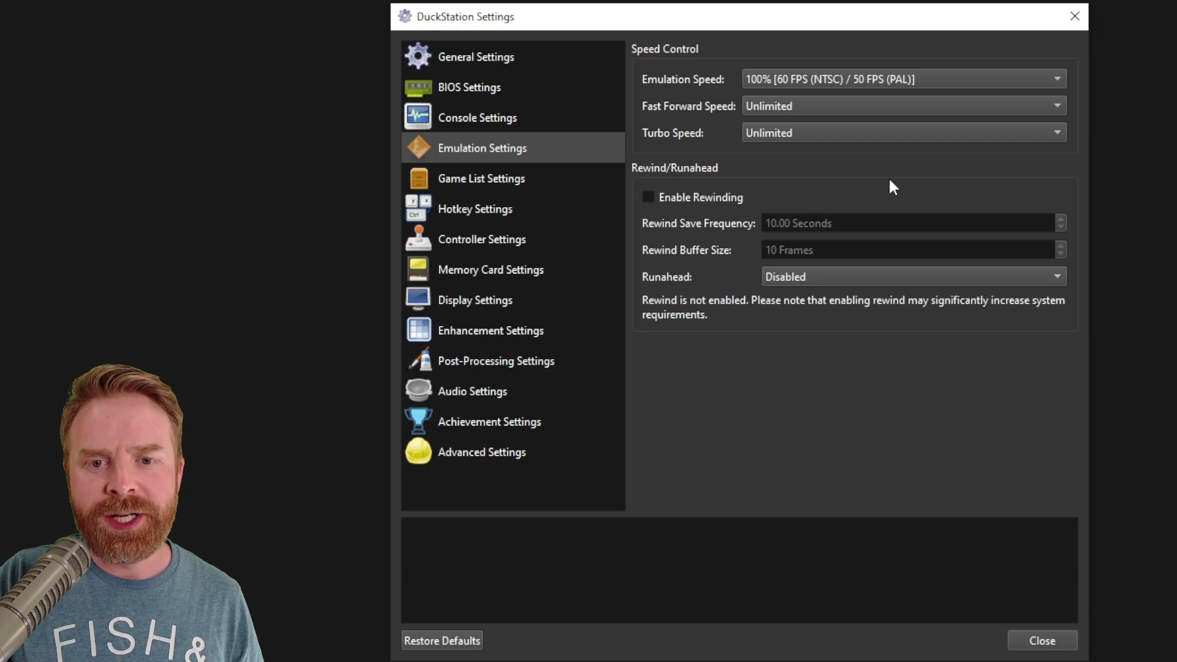
Add the games folder as a search directory in the game list settings
left_click(432, 179)
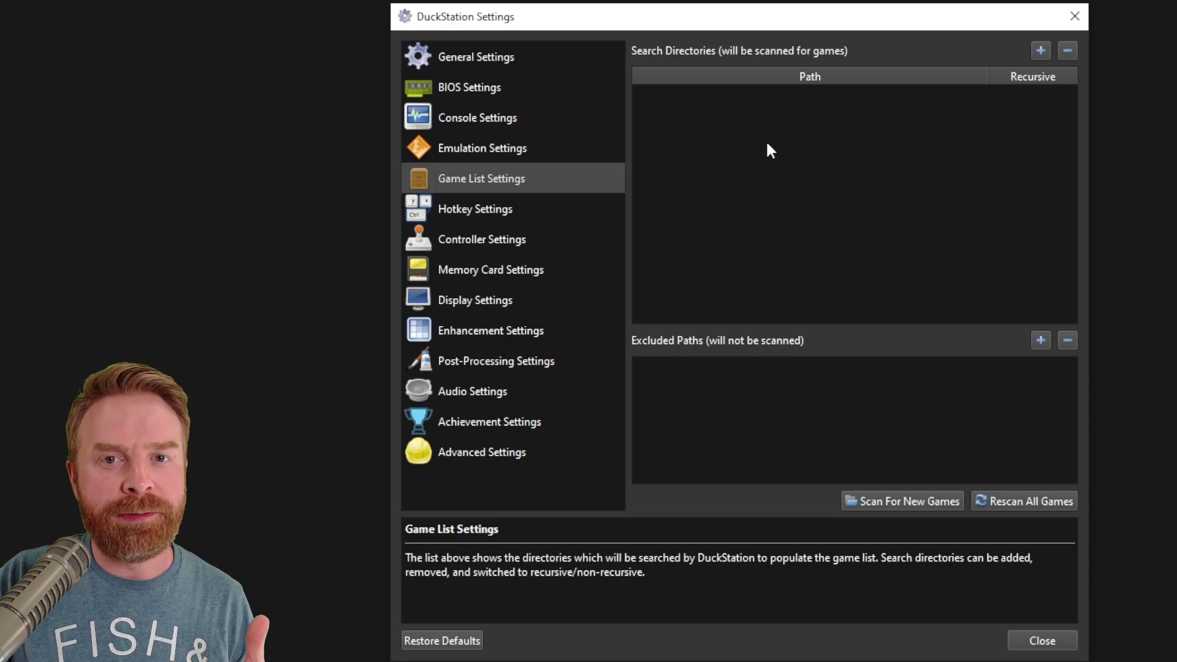
left_click(1040, 51)
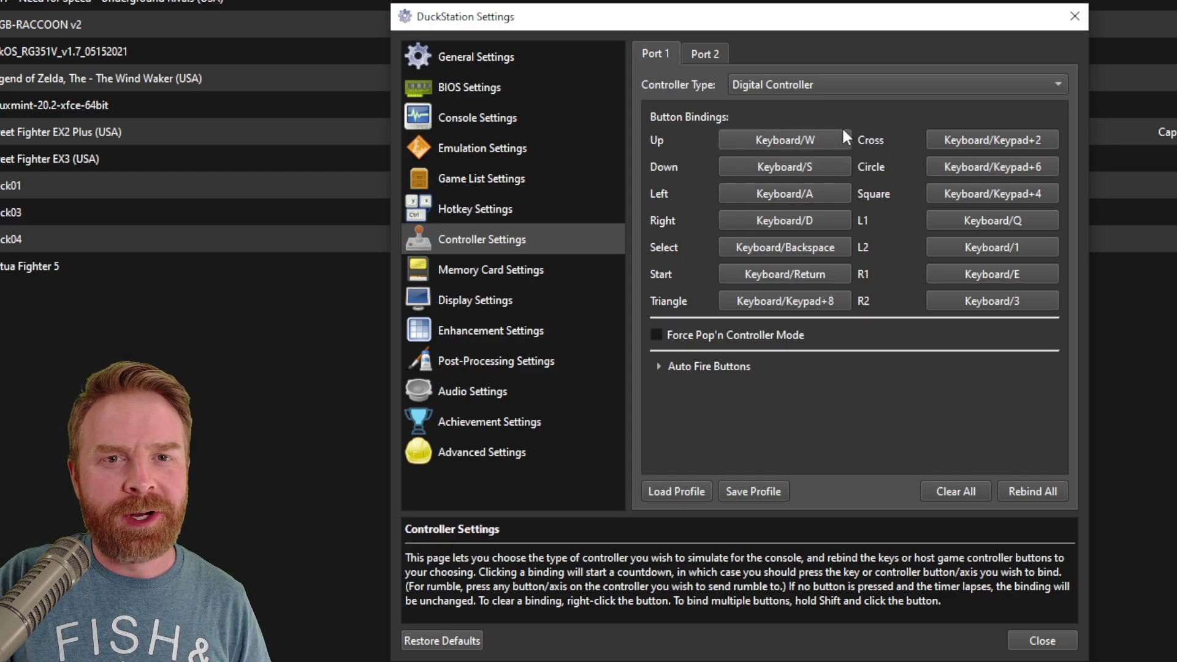
Bind all Port 1 digital controller buttons to the connected gamepad, with Up as Controller0/Button11 and Down as Controller0/Button12
left_click(818, 143)
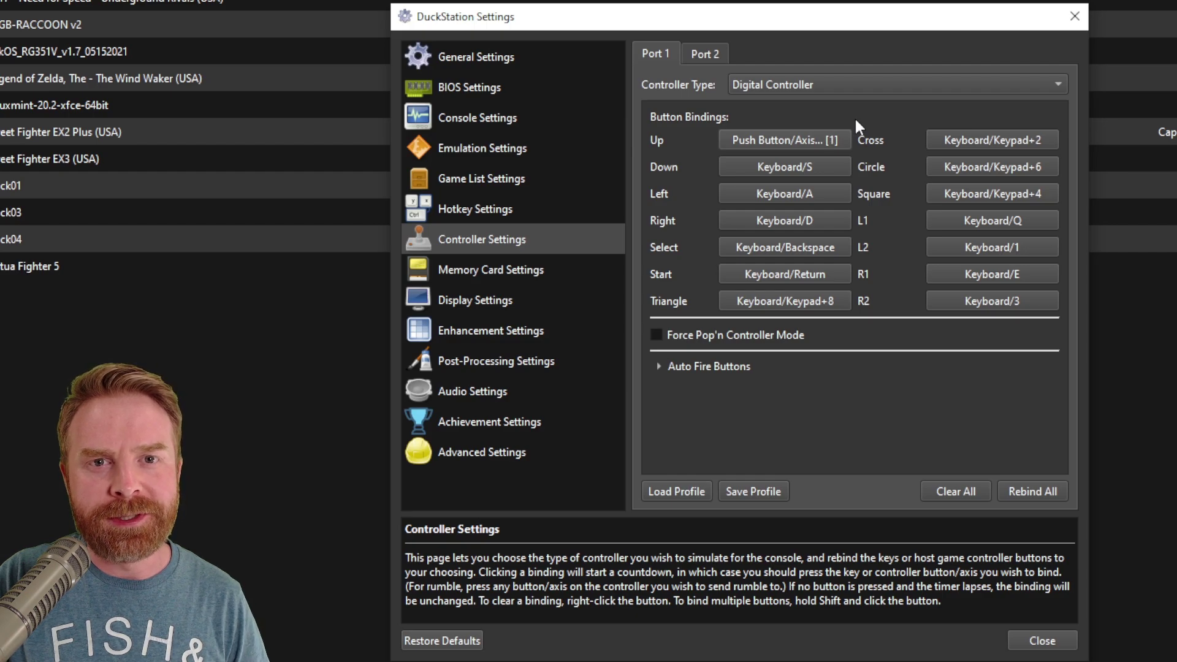
key("w")
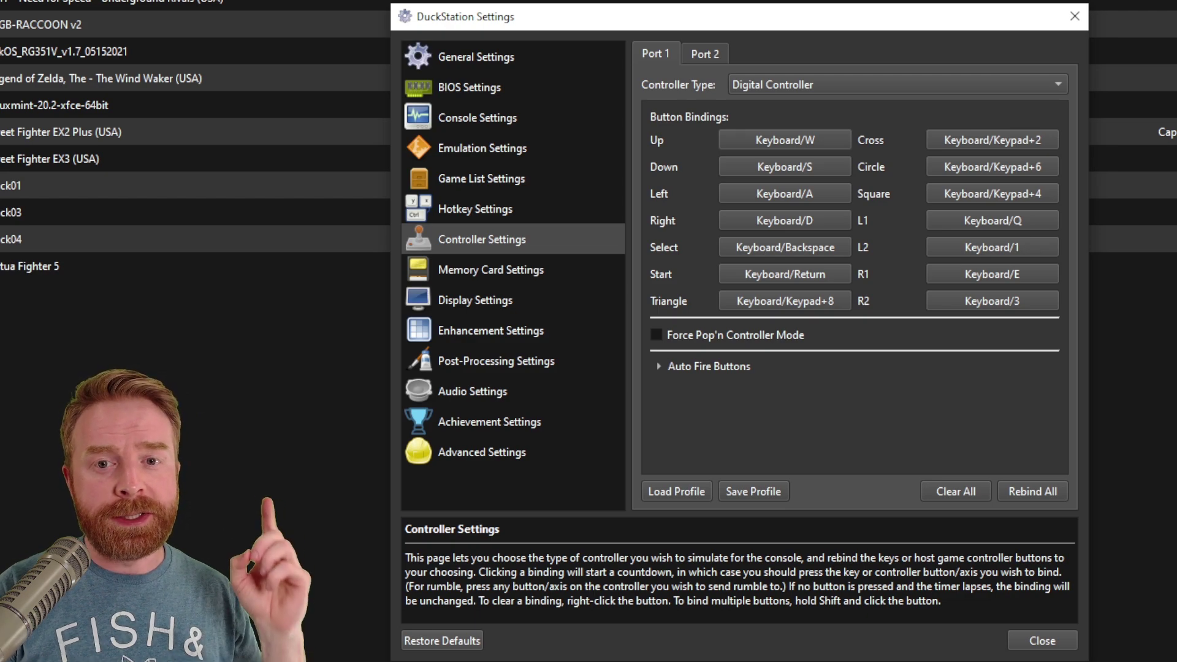
left_click(785, 140)
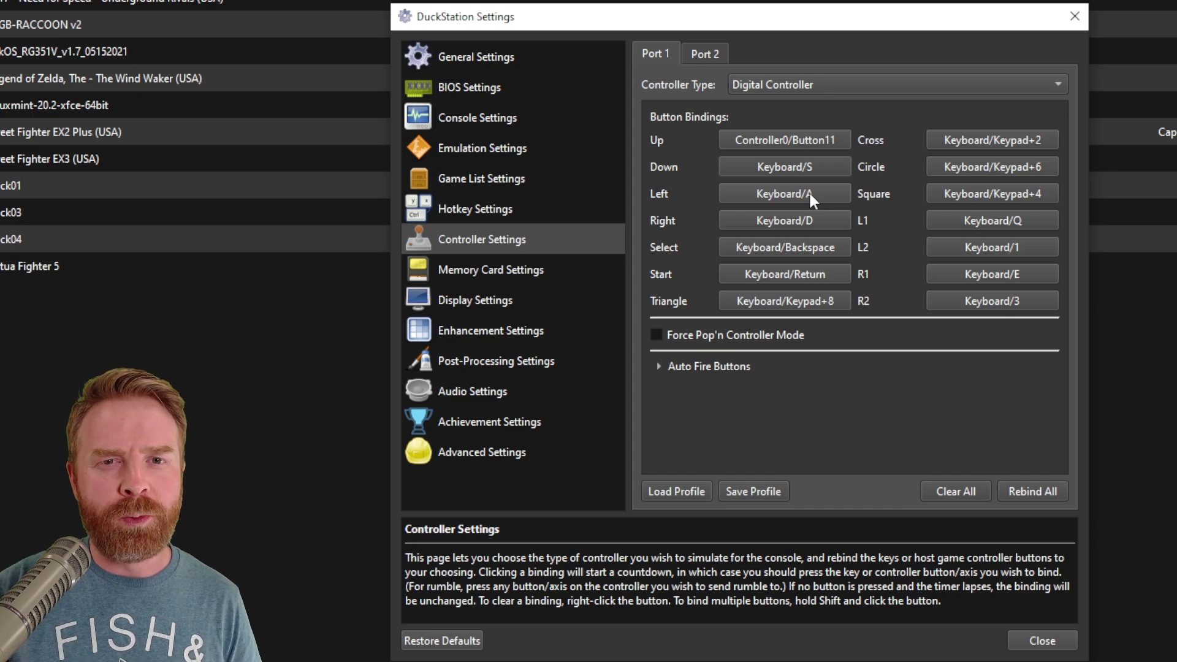
left_click(770, 166)
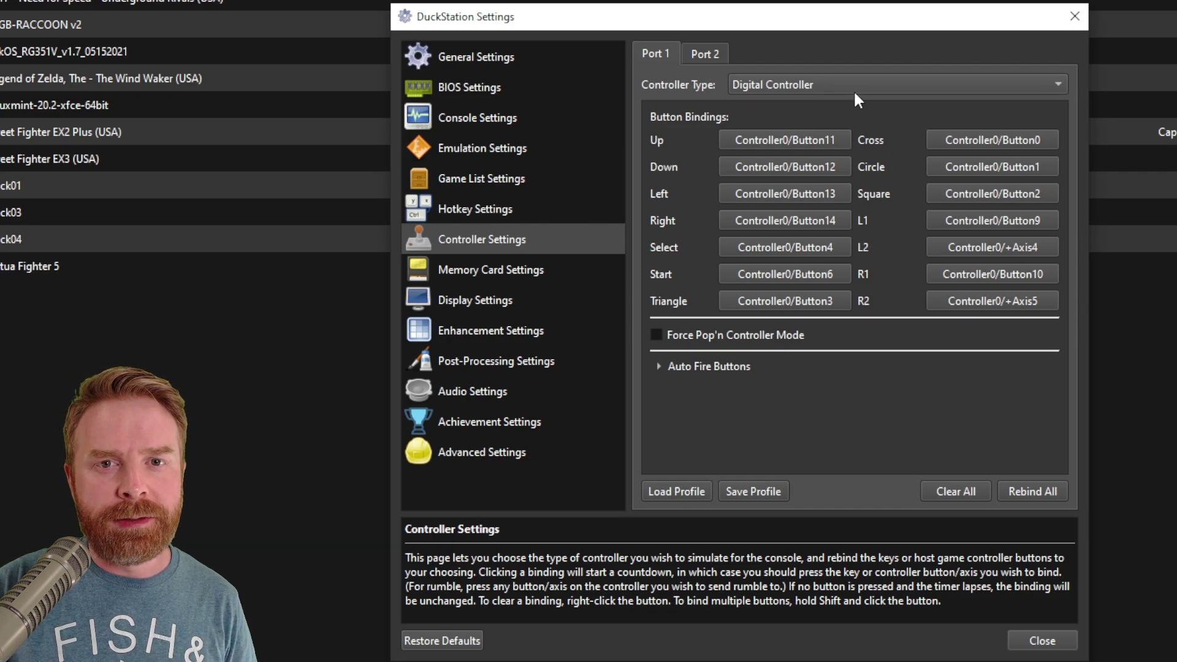
Change the Port 1 controller type to Analog Controller (DualShock) and expand its auto fire button options
left_click(856, 92)
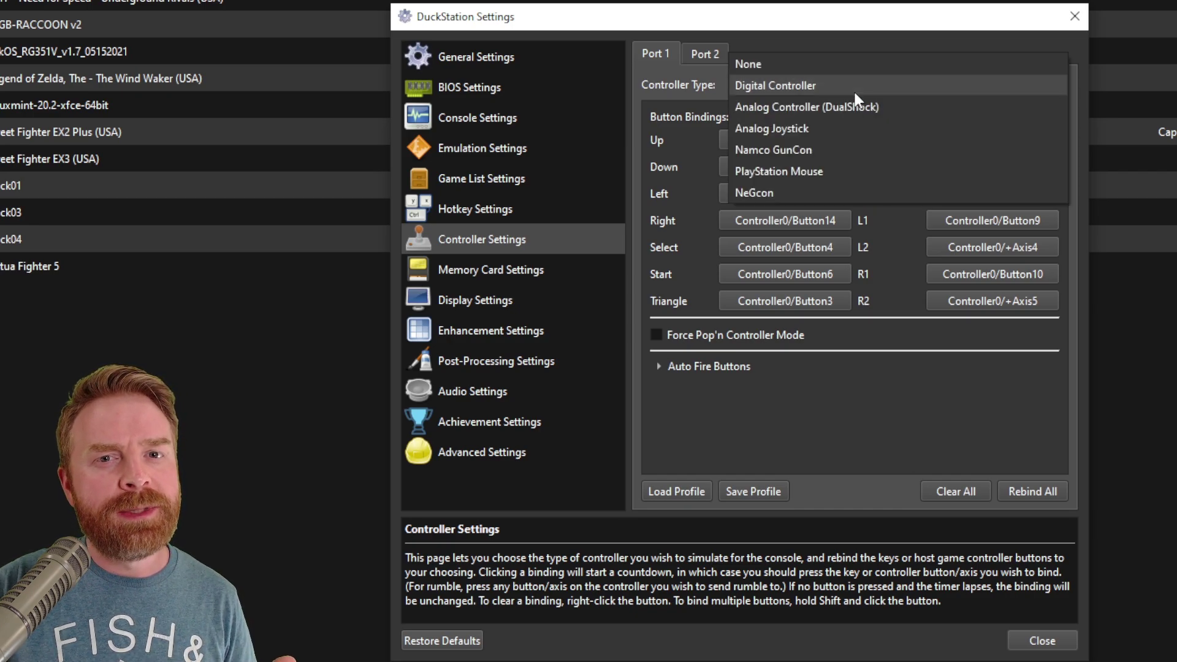
left_click(948, 106)
scroll(863, 265, "down", 2)
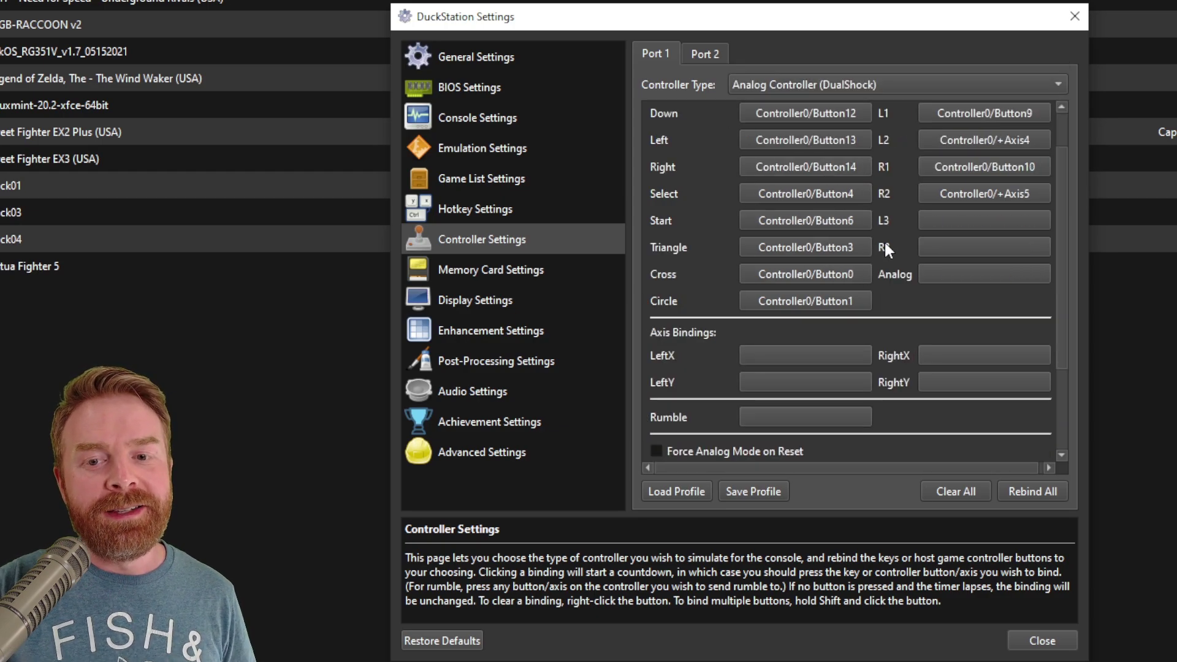
scroll(910, 239, "down", 3)
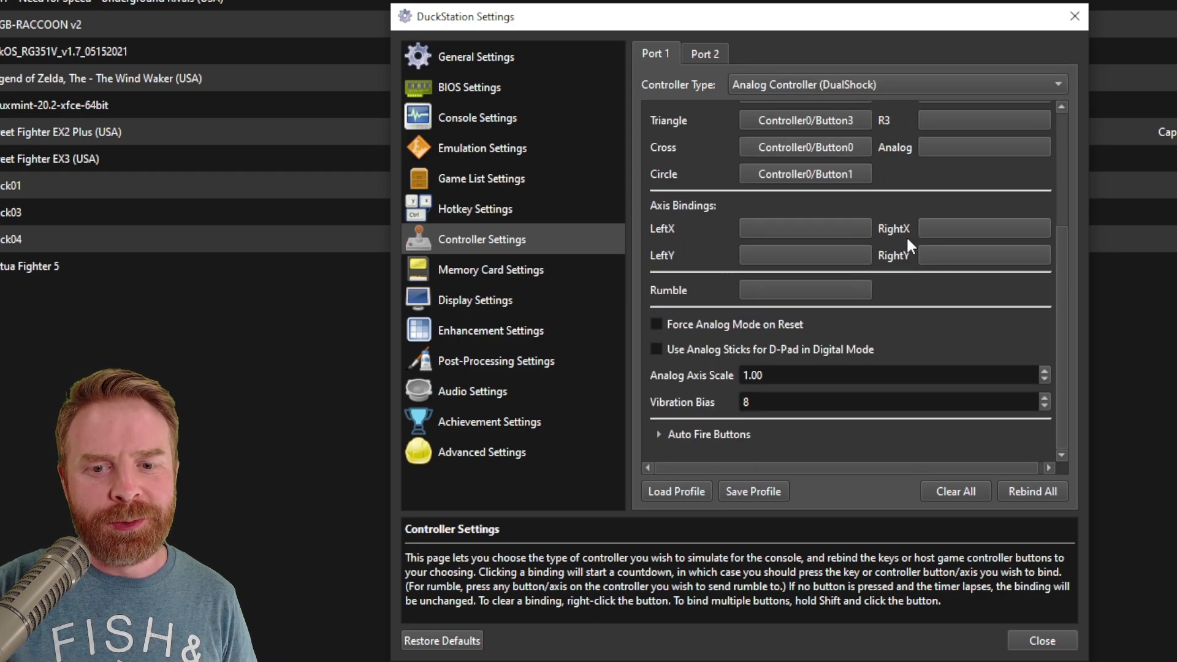
left_click(725, 435)
scroll(771, 296, "down", 2)
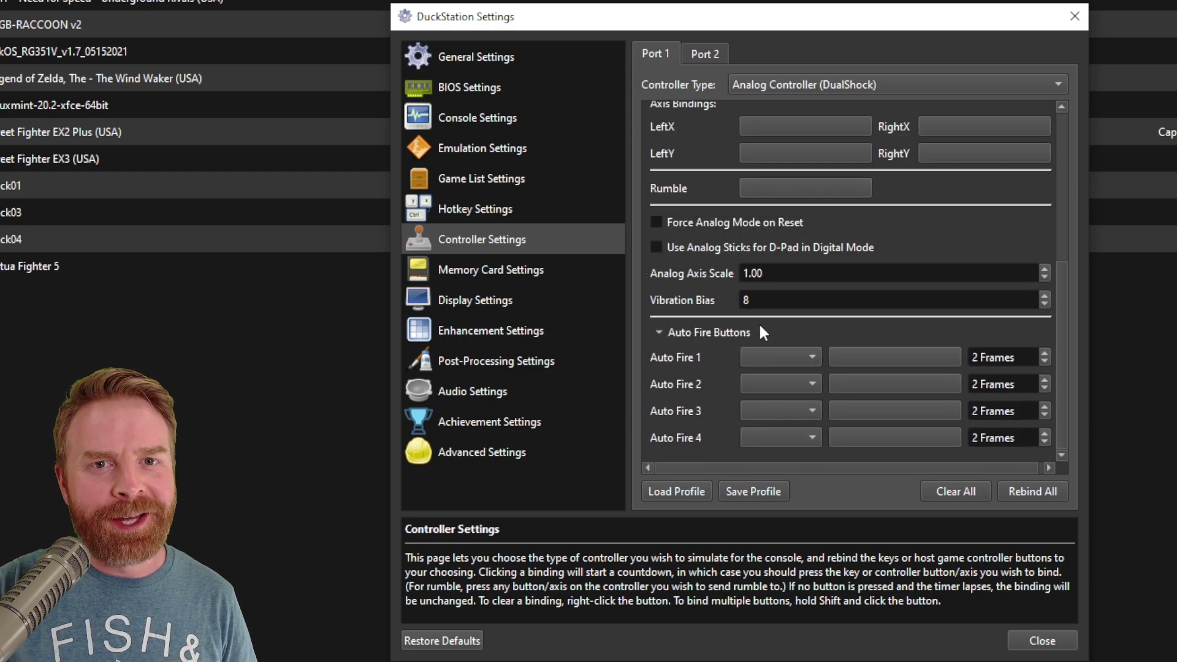
Examine the general, system and save state hotkey assignments
left_click(475, 208)
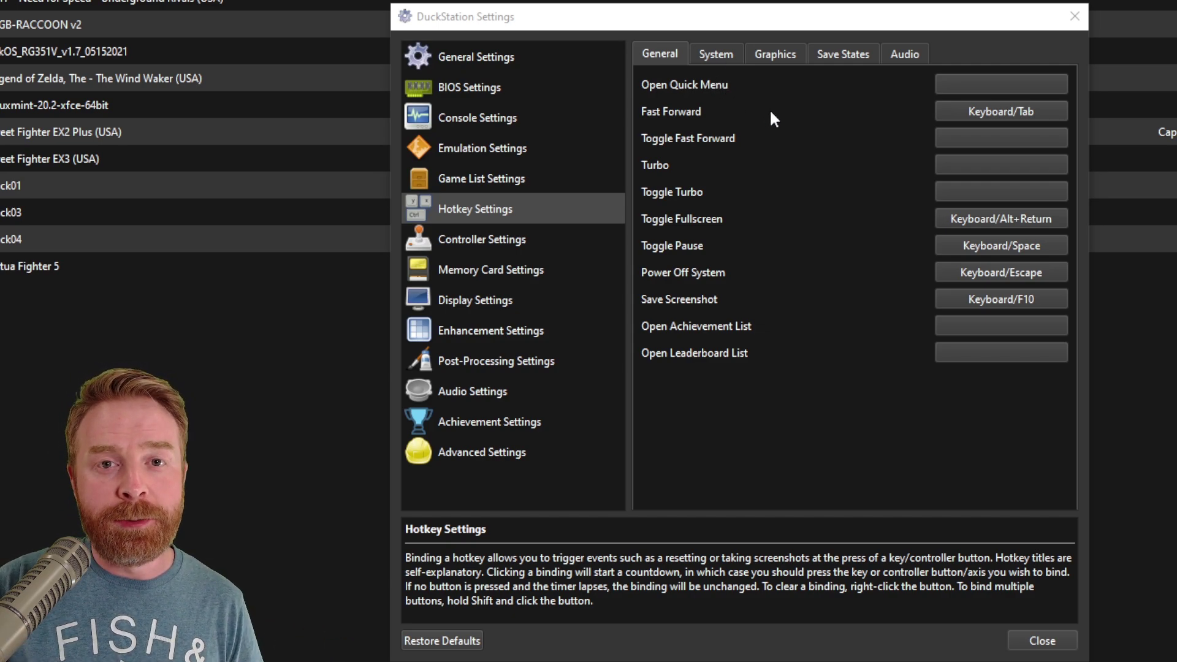
left_click(716, 54)
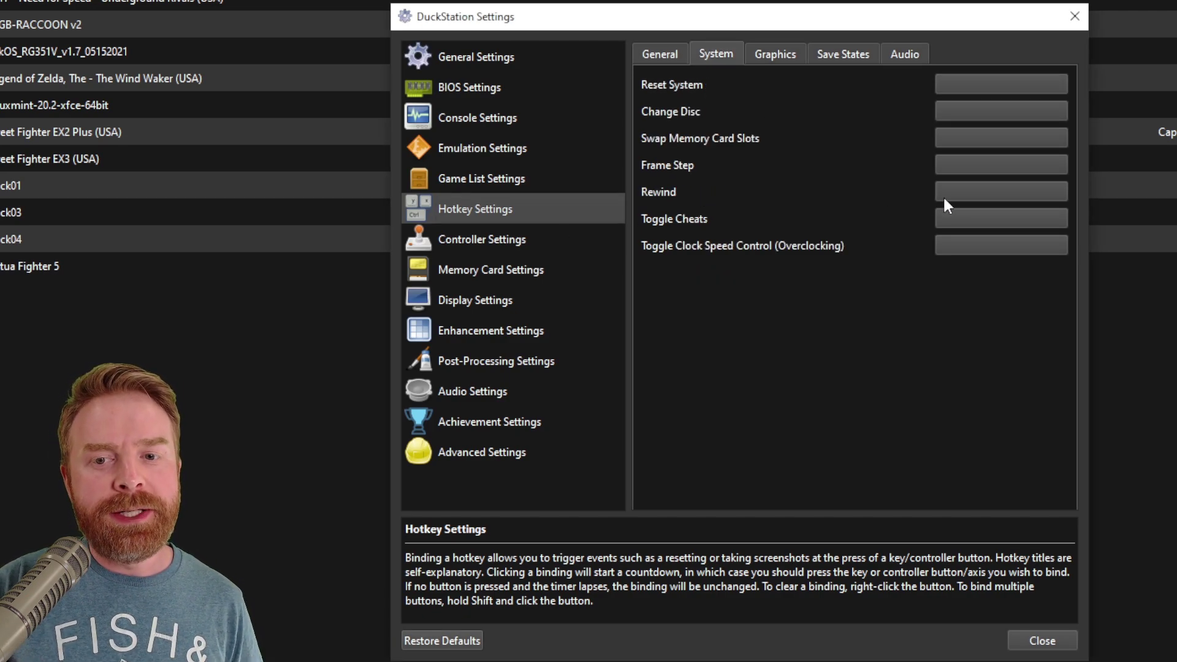
left_click(848, 59)
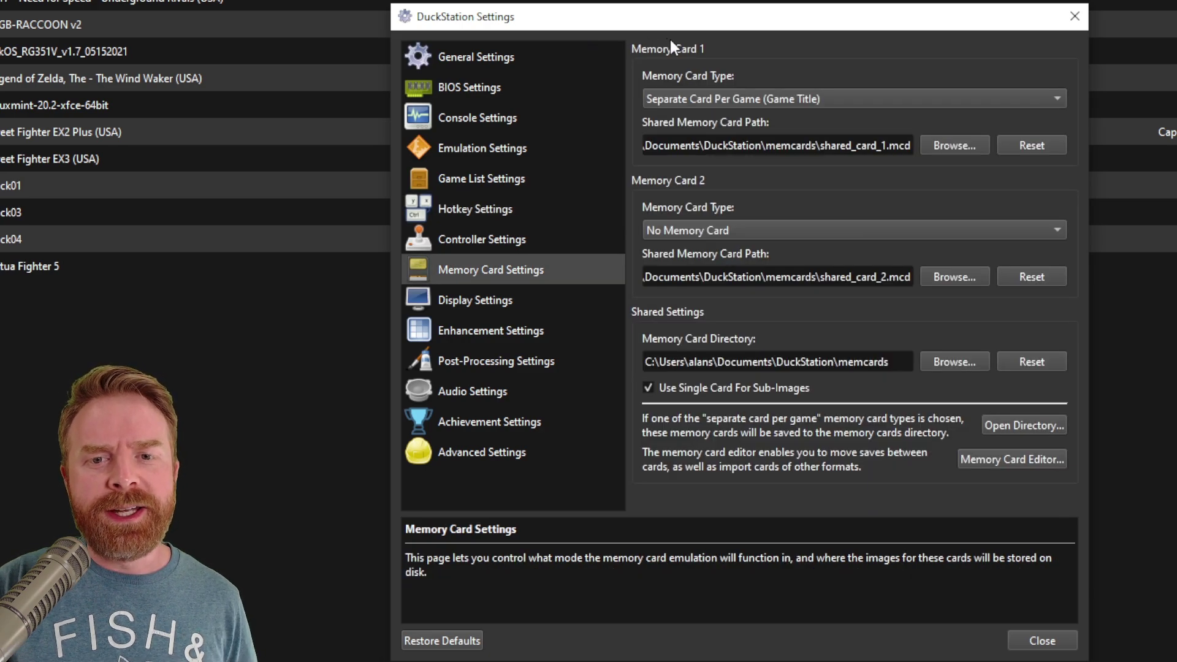
Check the available memory card types for Memory Card 1 without changing the selection
left_click(899, 98)
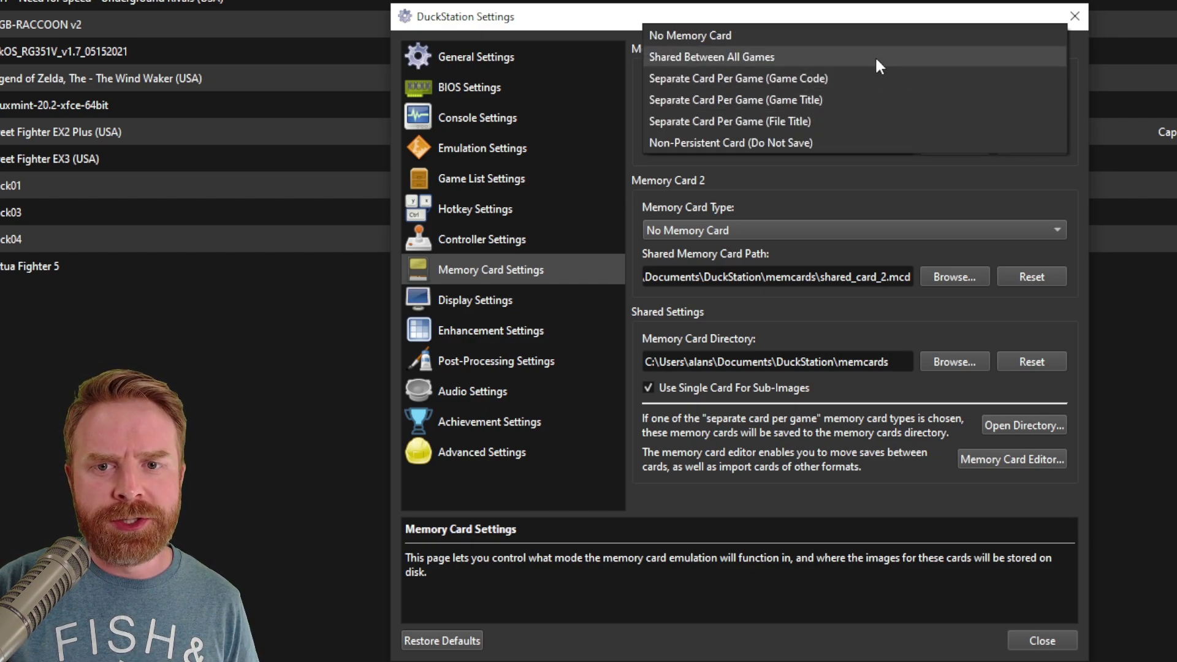
left_click(591, 21)
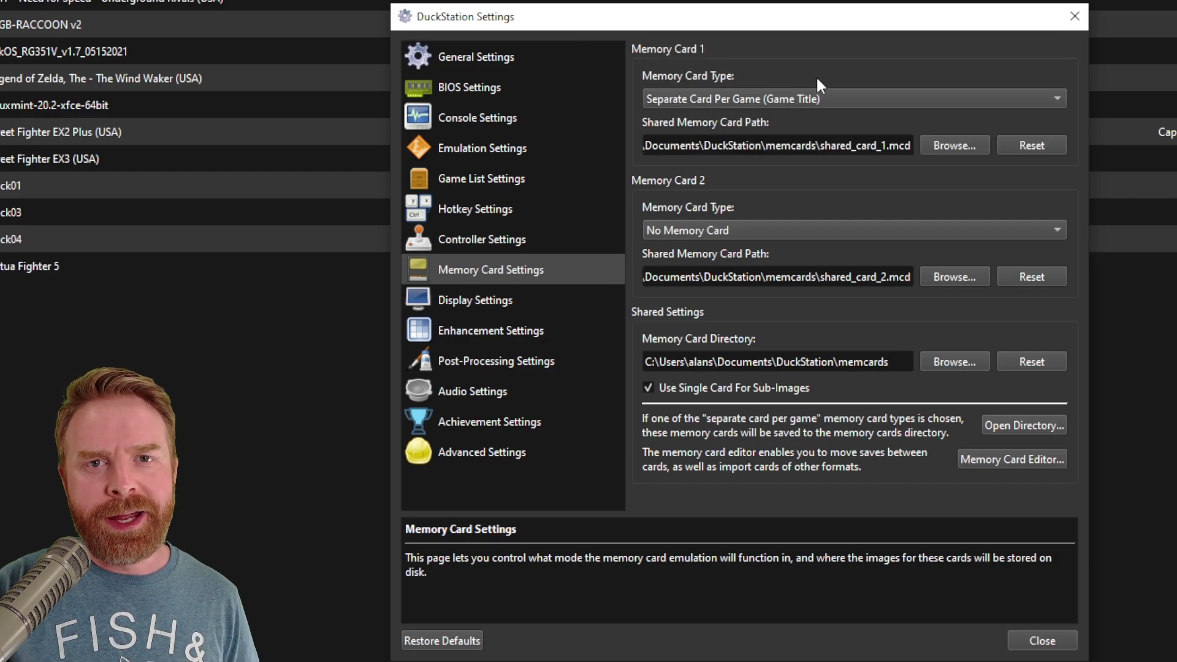
Examine the renderer and adapter choices and the VSync option in the display settings
key("Down")
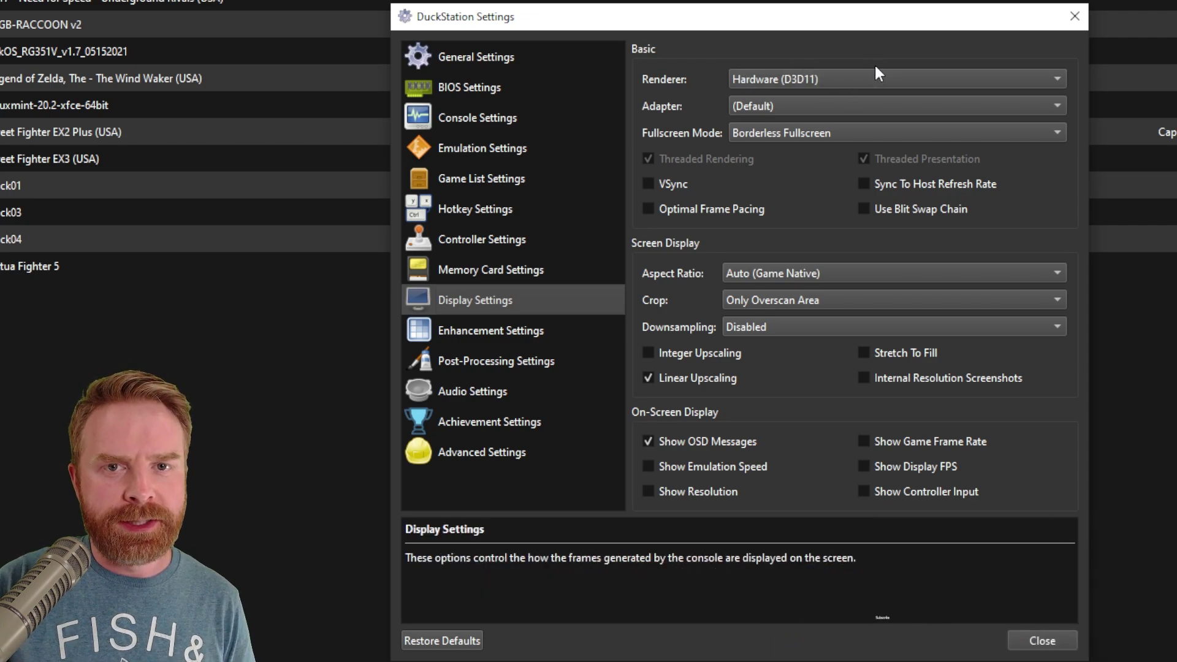
left_click(908, 78)
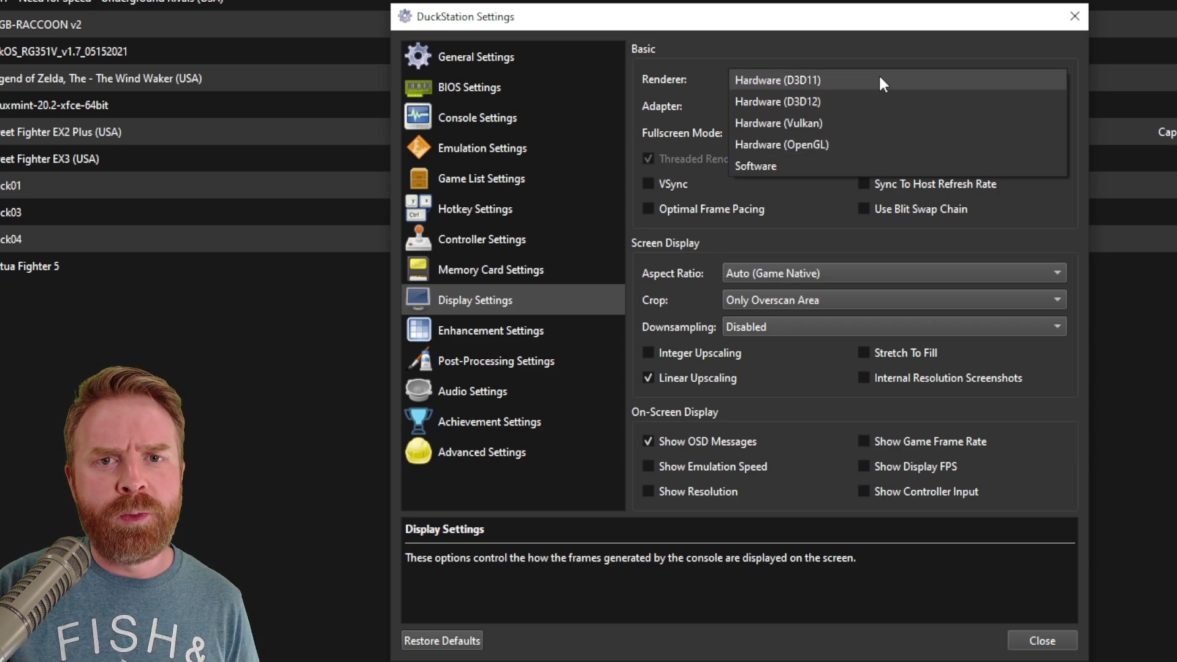
left_click(891, 48)
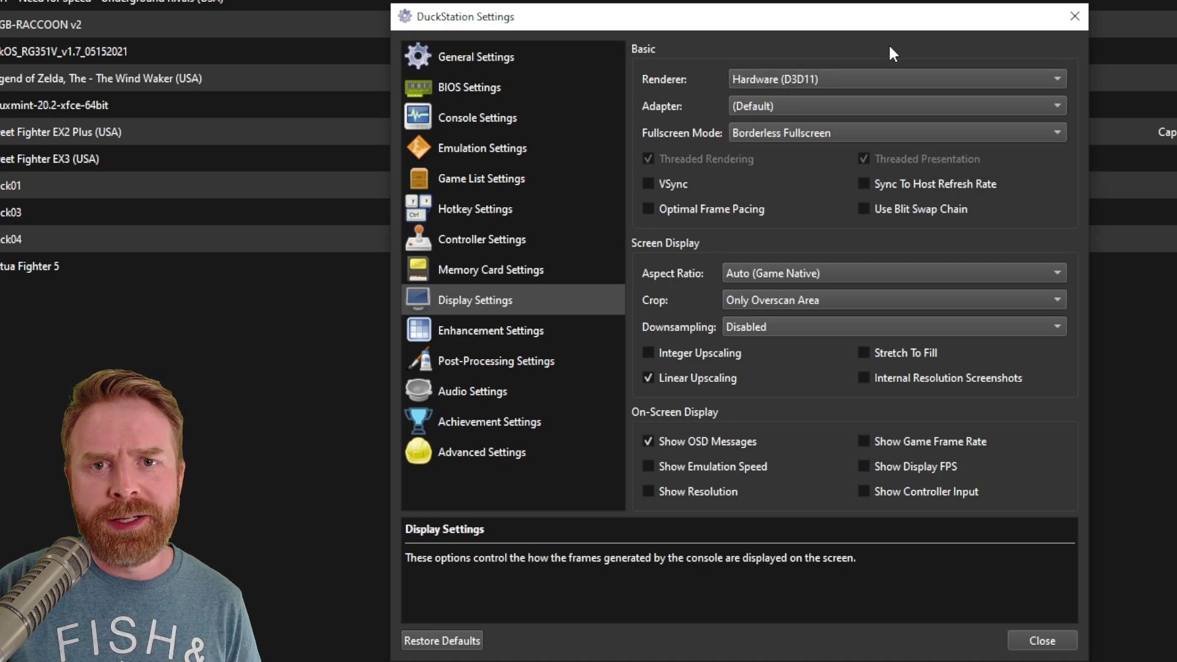
left_click(834, 113)
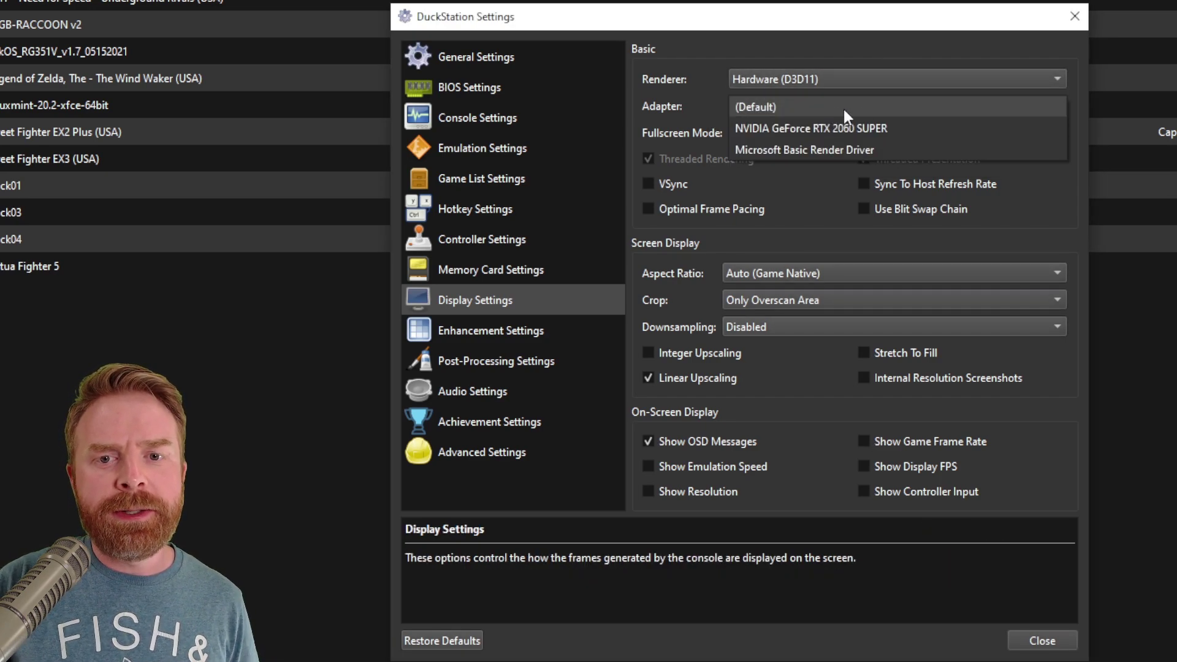
left_click(960, 116)
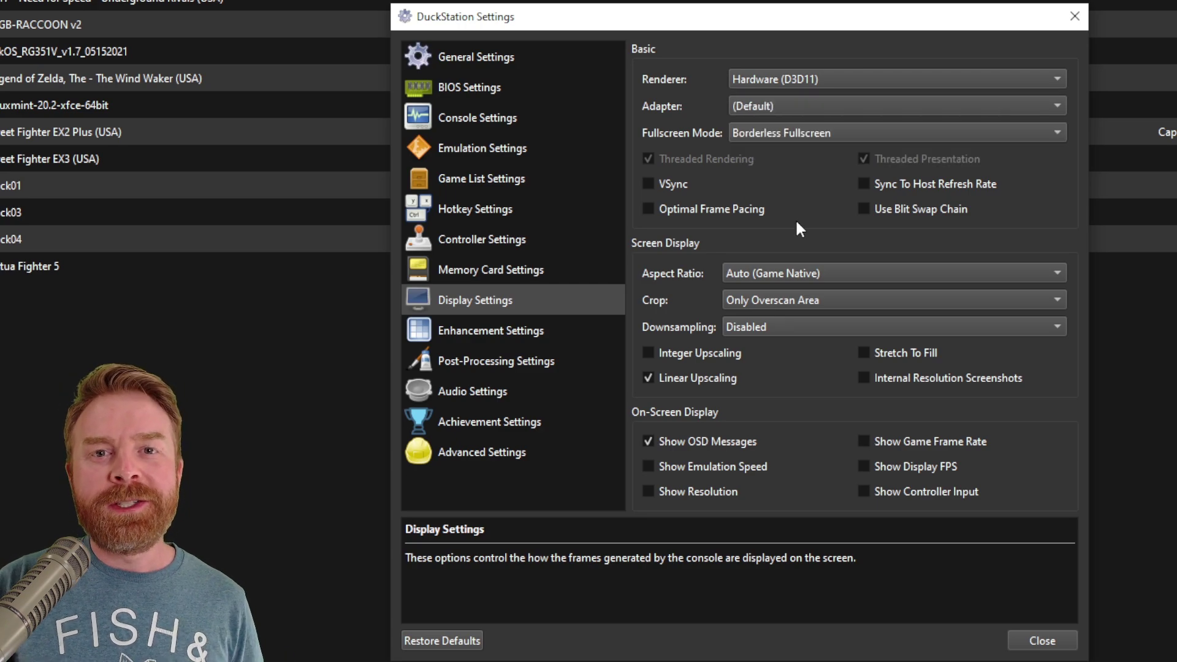
mouse_move(667, 194)
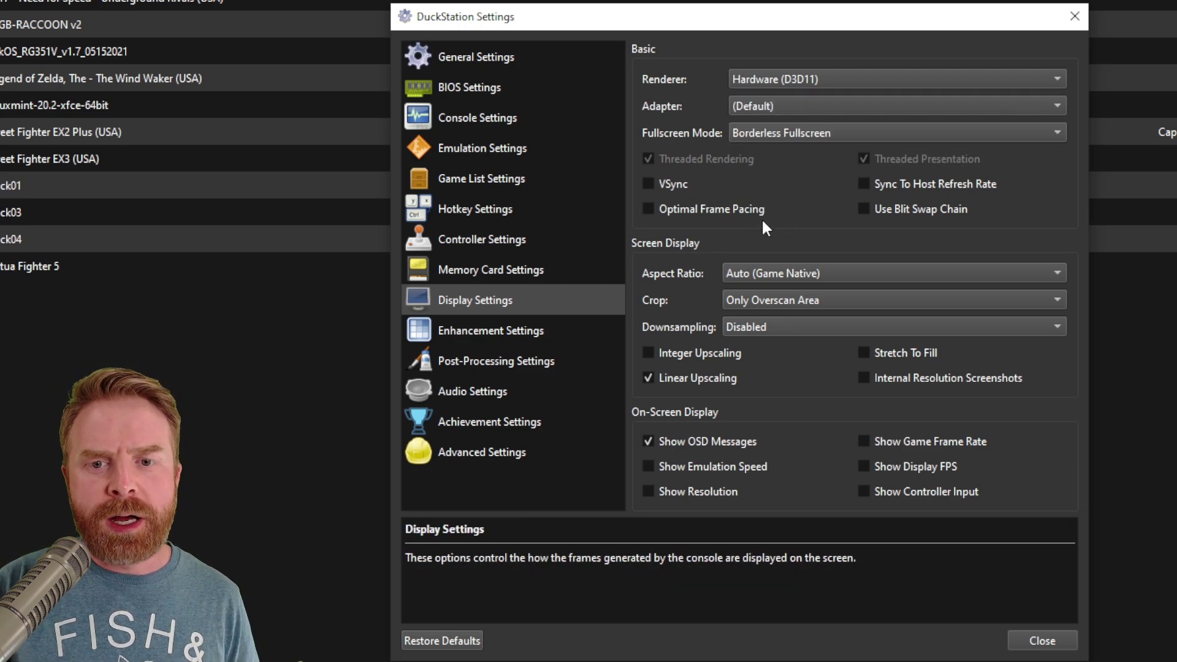
Review the Optimal Frame Pacing display option and the internal resolution scale choices in the enhancement settings, keeping the current scale
mouse_move(756, 212)
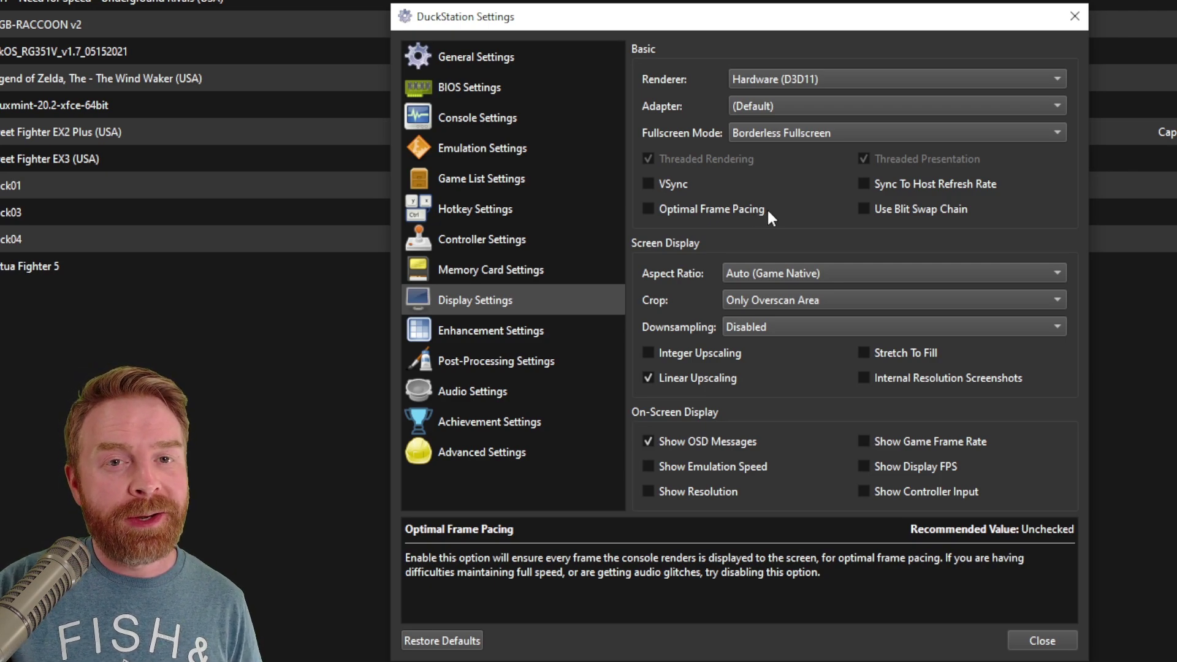
mouse_move(816, 378)
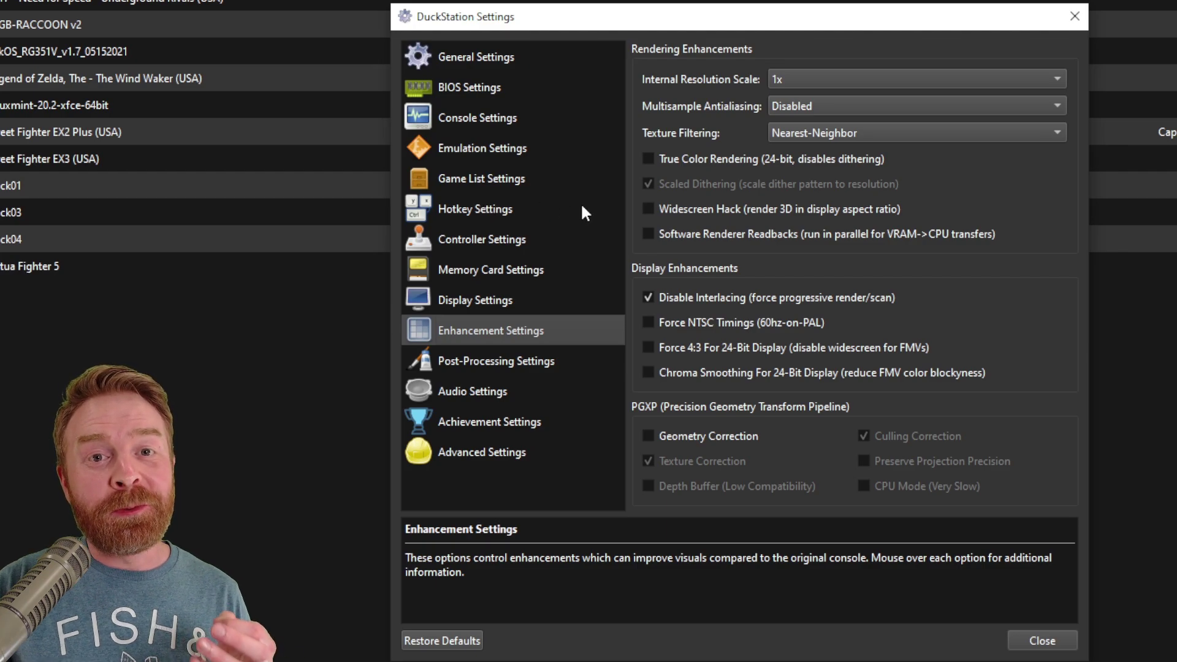
mouse_move(649, 154)
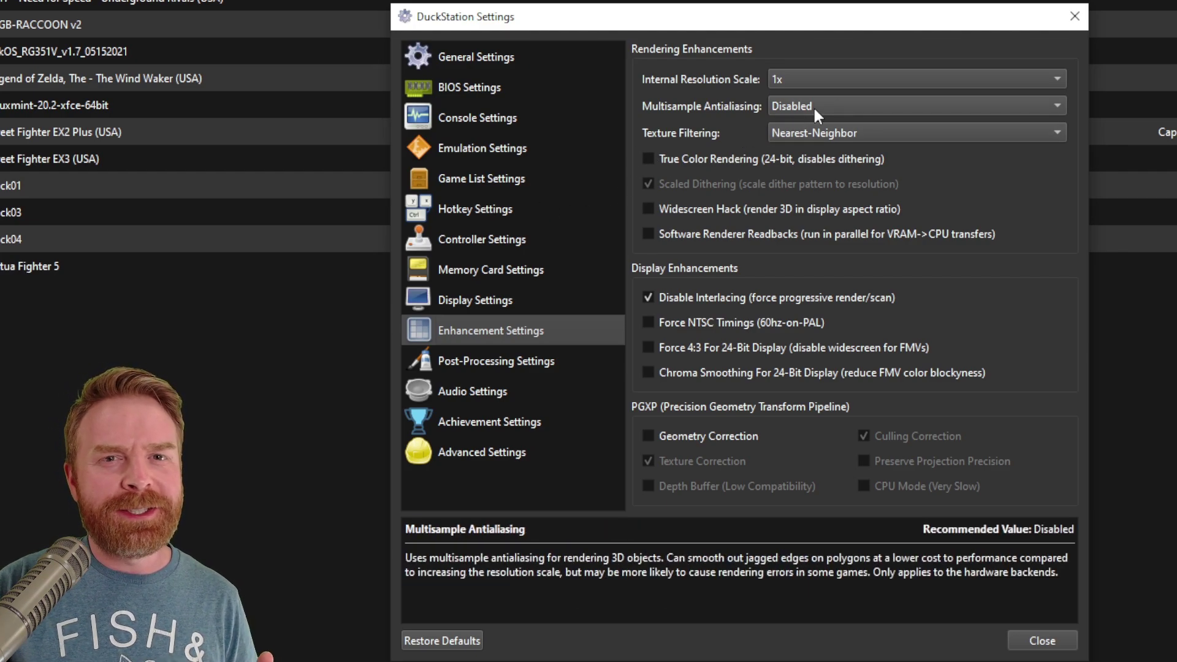
mouse_move(854, 86)
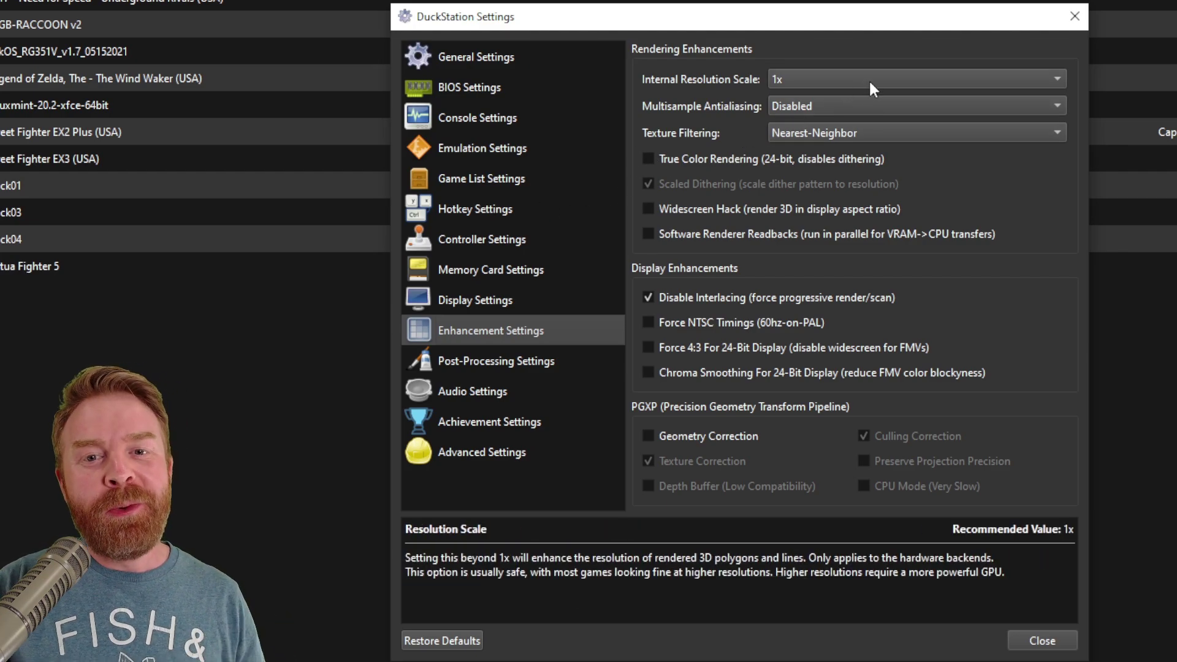
left_click(871, 90)
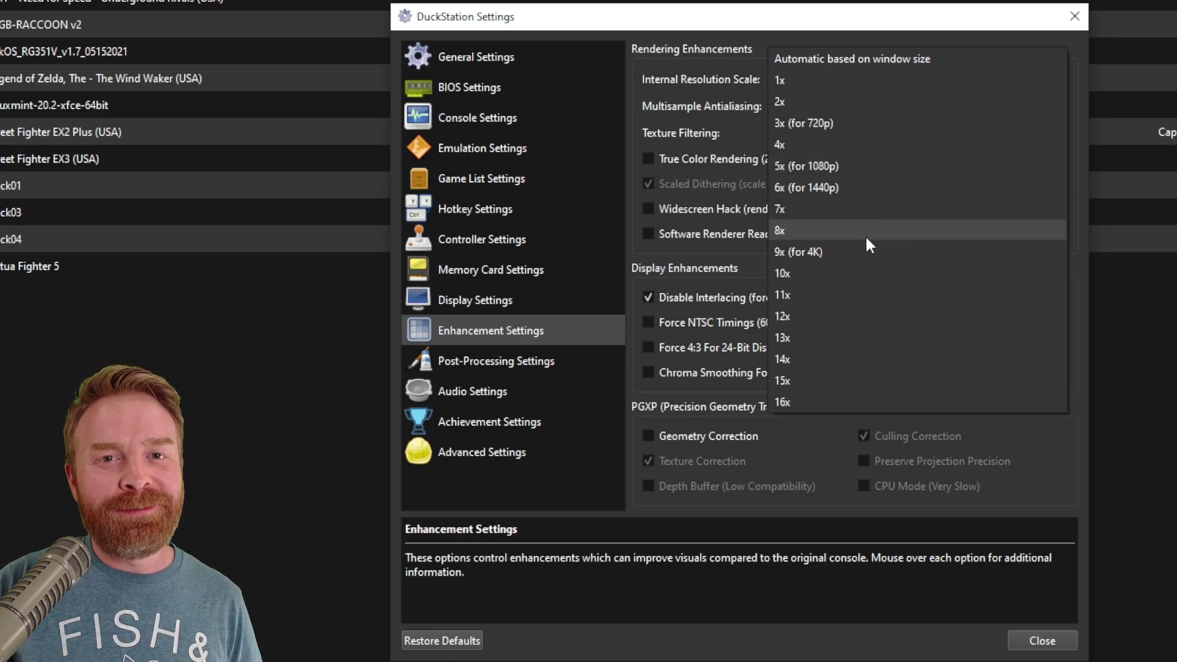
left_click(767, 20)
left_click(901, 82)
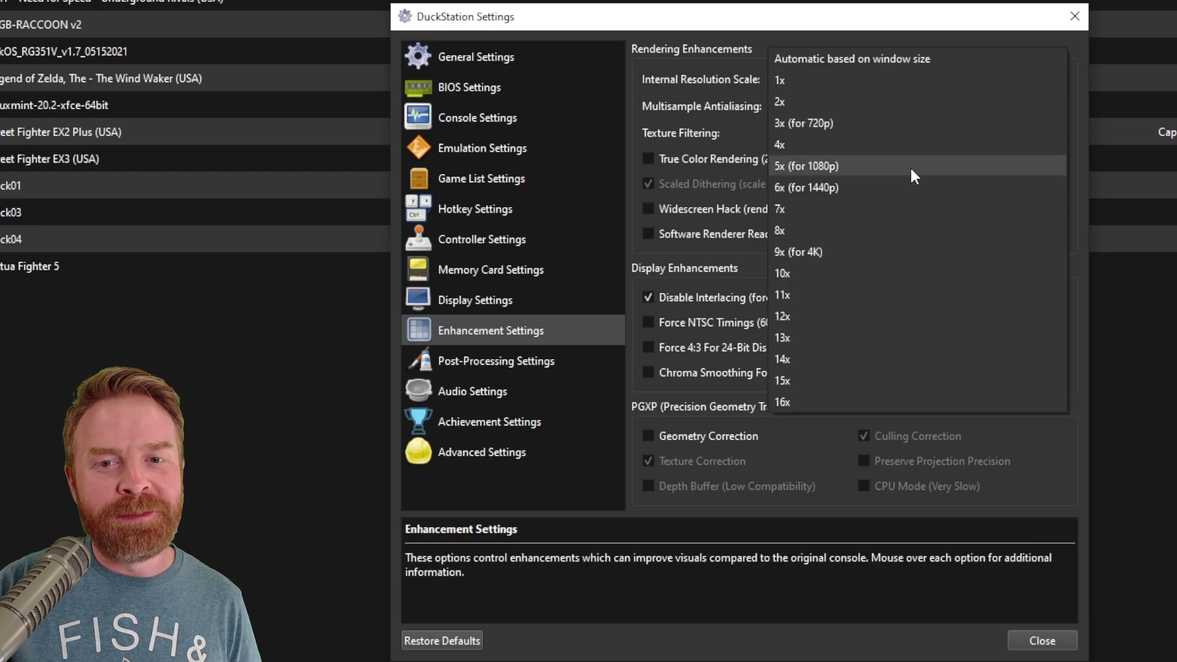
left_click(755, 58)
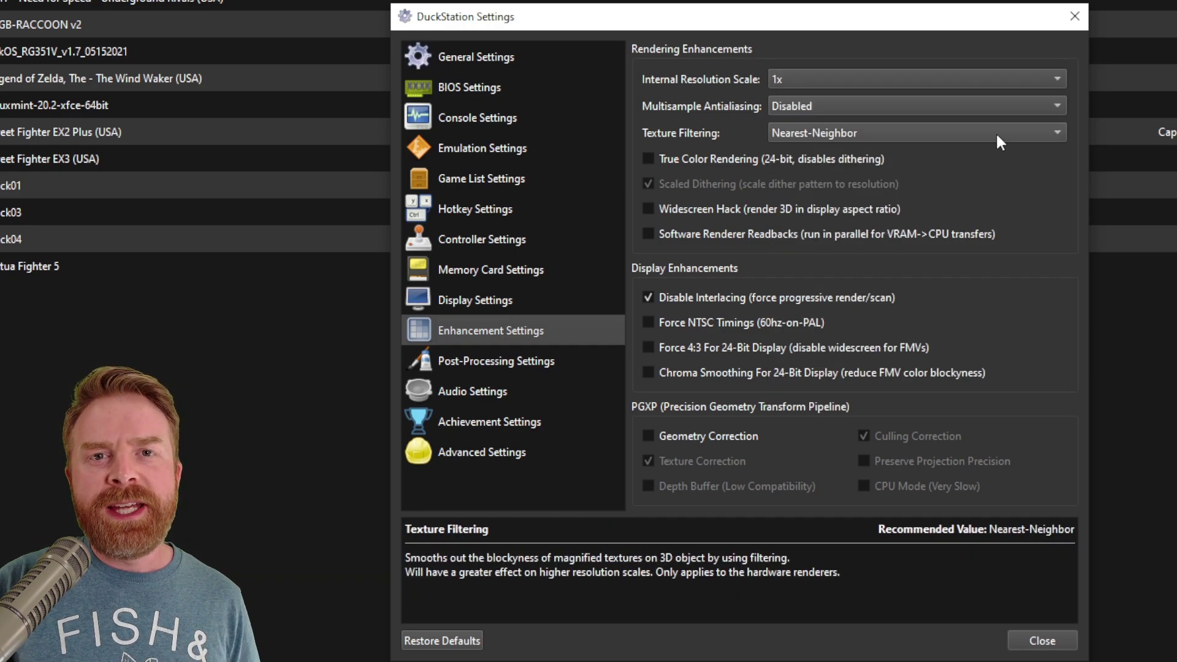
Check the multisample antialiasing and texture filtering choices without changing either selection
left_click(939, 99)
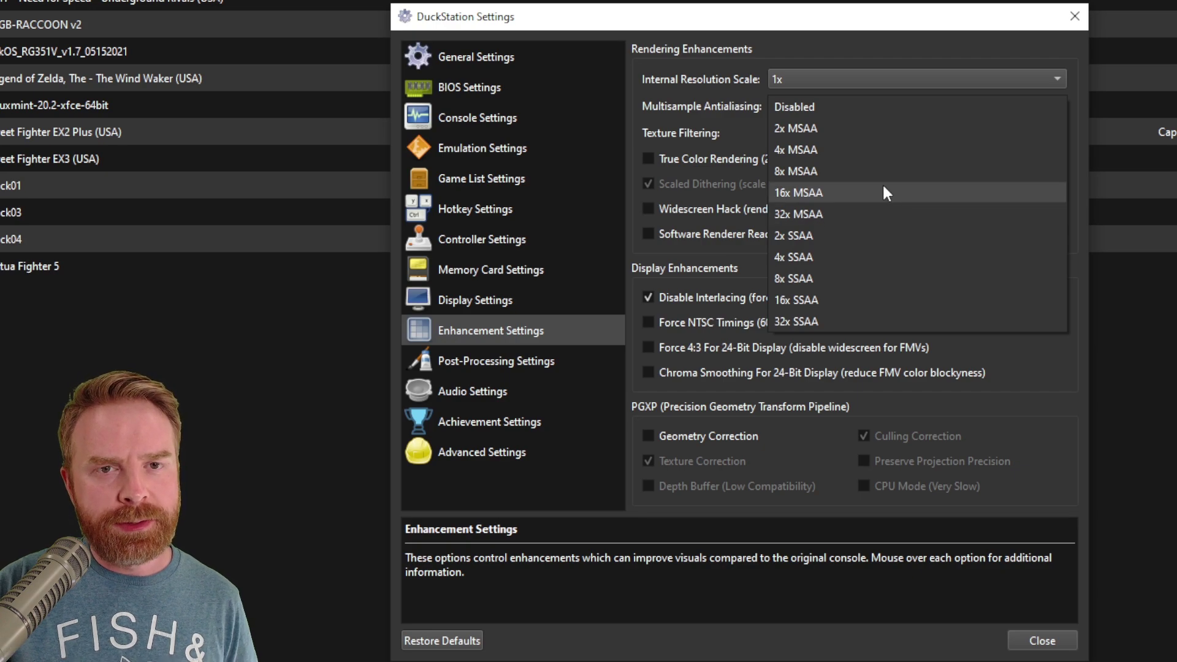
left_click(837, 106)
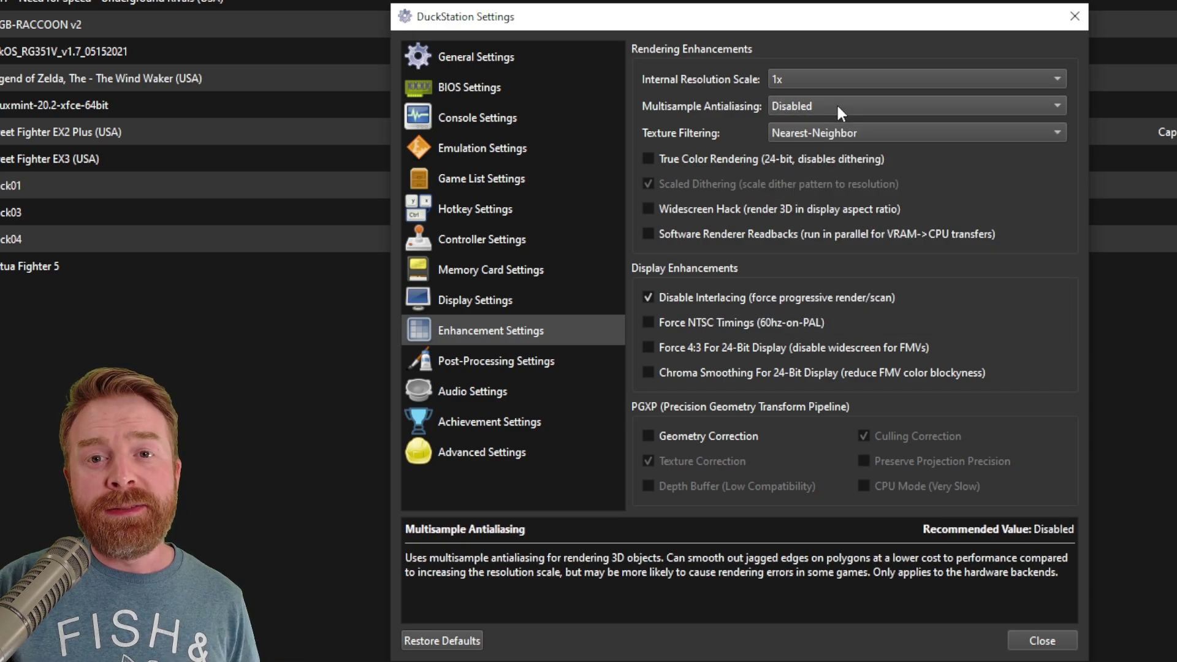
left_click(933, 128)
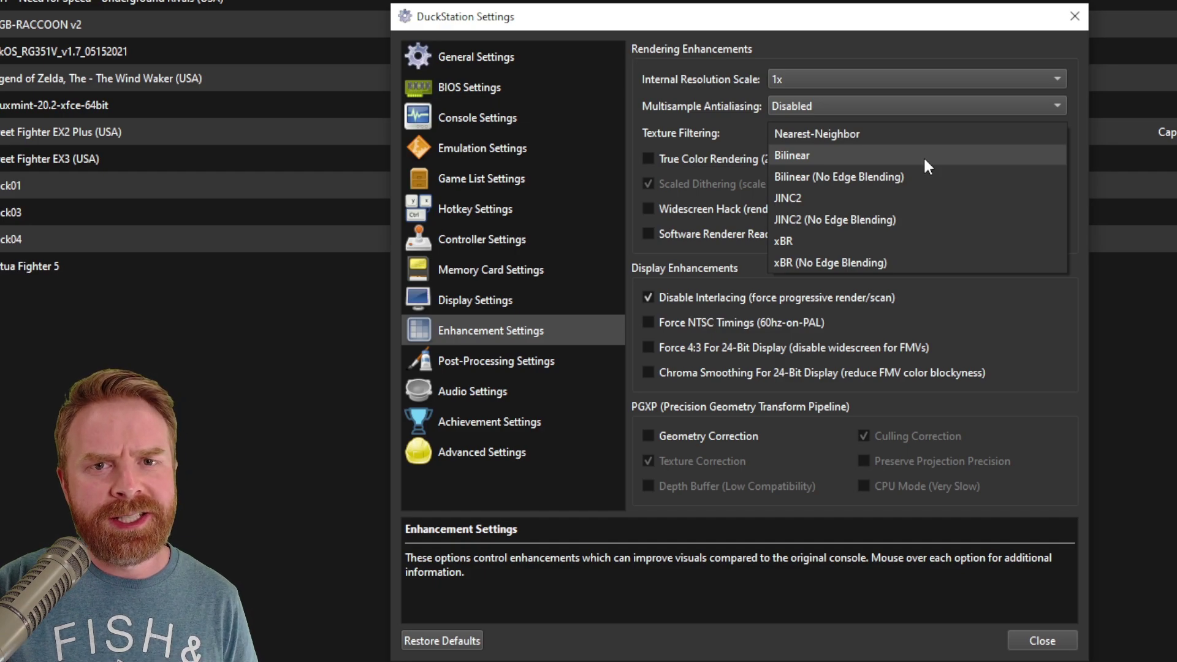
key("Escape")
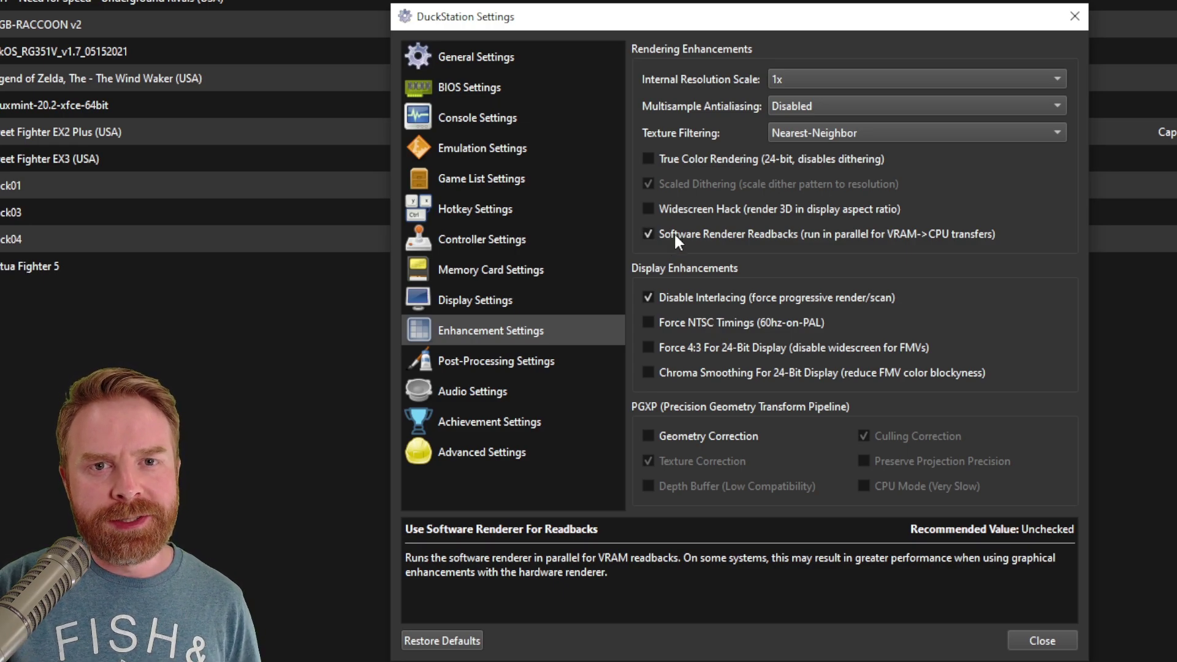
Examine the available audio backends and the Resampling option in the audio settings
left_click(473, 391)
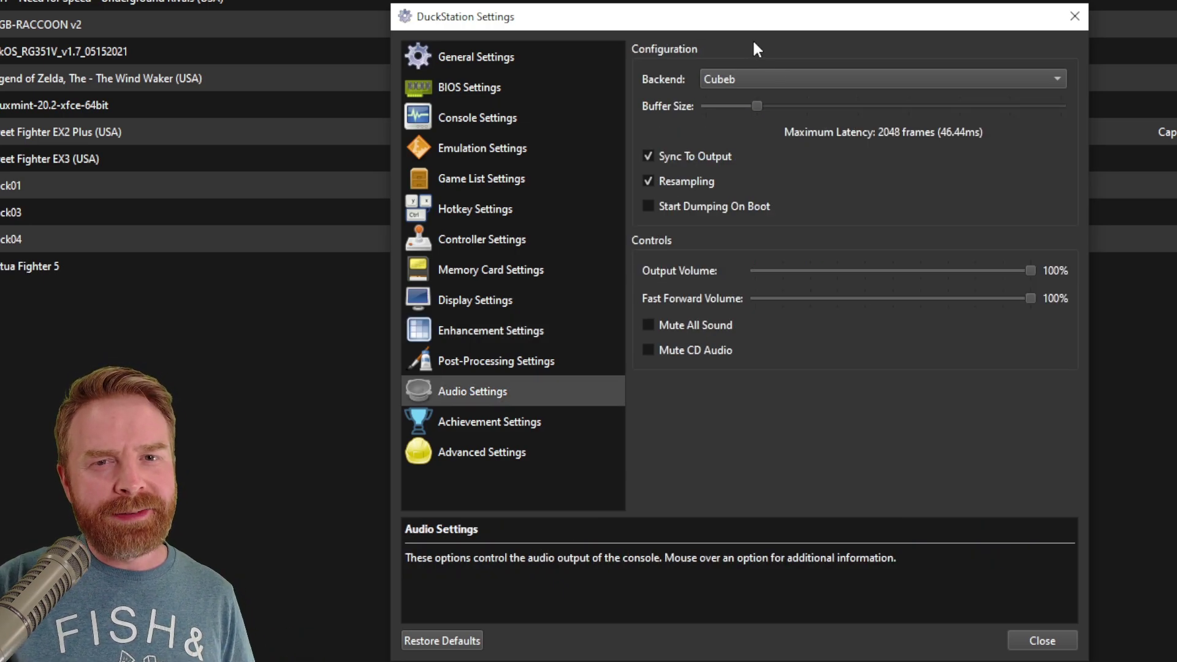
left_click(845, 79)
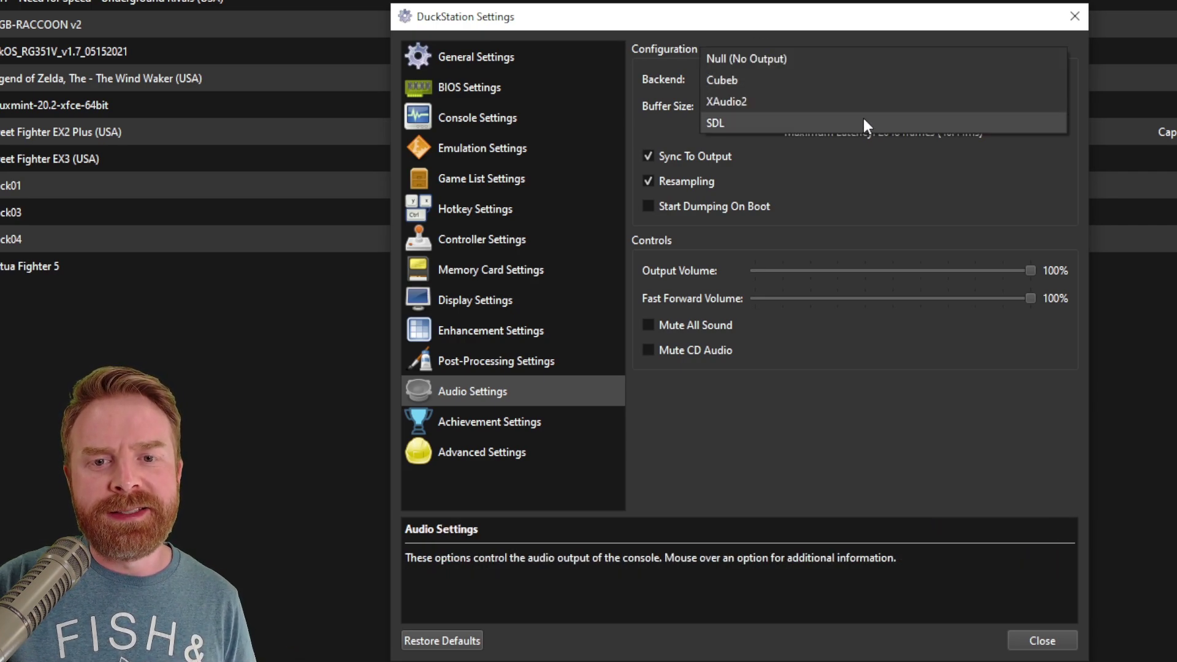
left_click(946, 162)
left_click(706, 183)
Enable achievements in the achievement settings and open the RetroAchievements account login
left_click(554, 430)
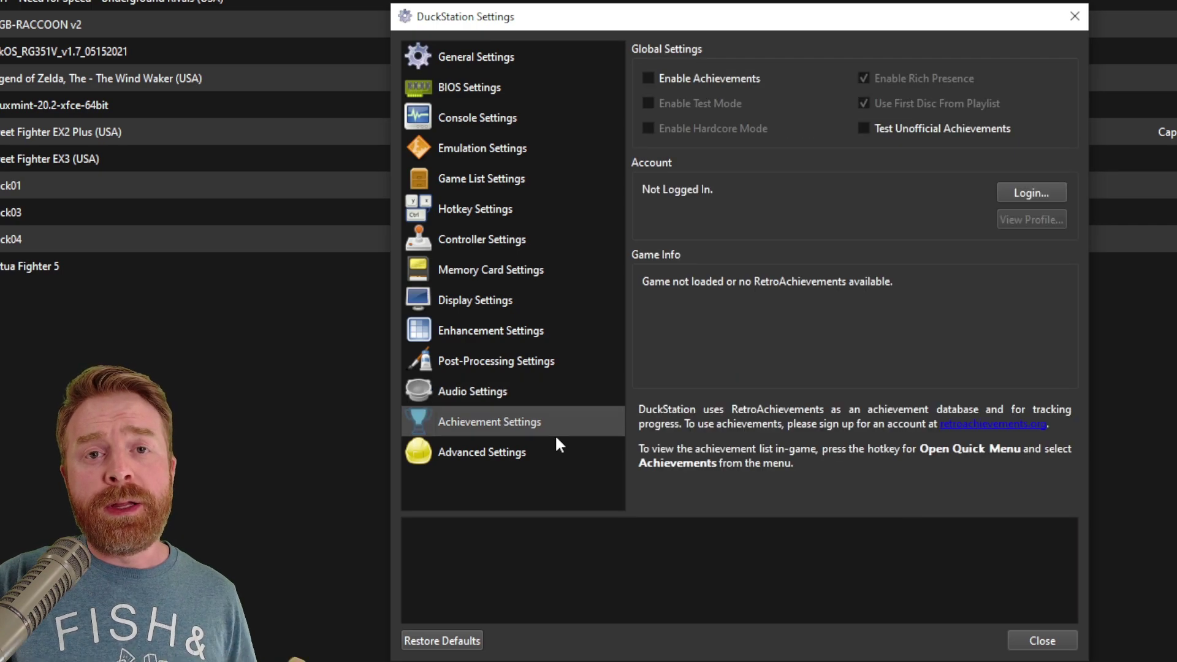
left_click(749, 80)
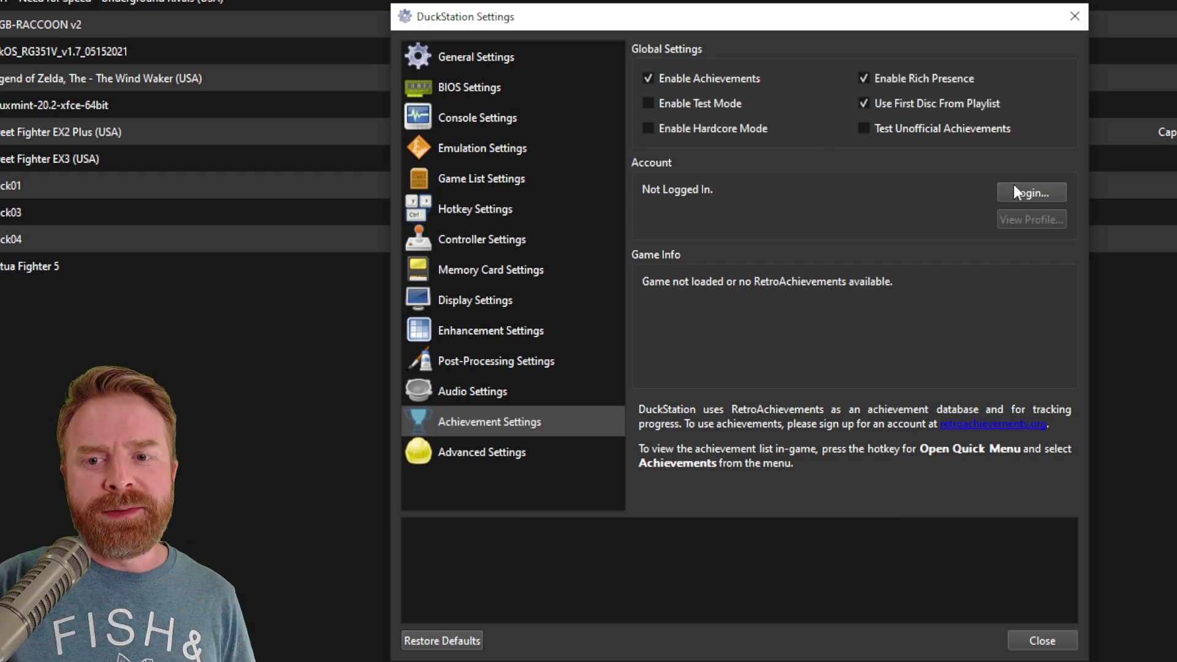
left_click(1033, 194)
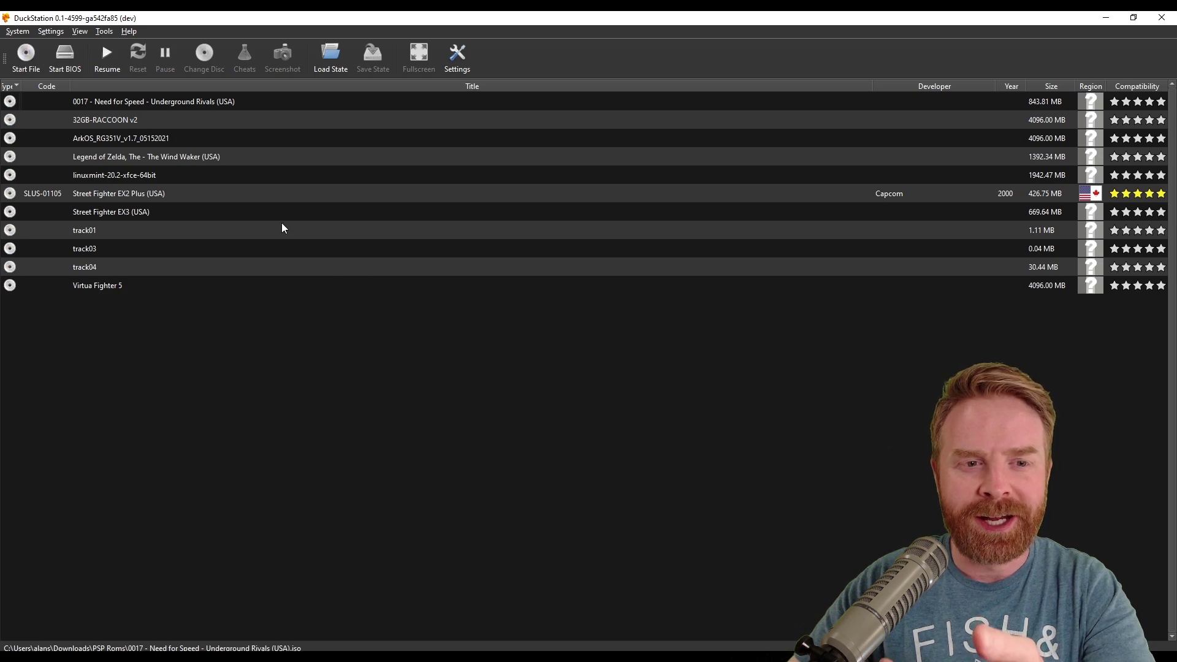
Exclude Street Fighter EX3 (USA) from the game list
left_click(331, 156)
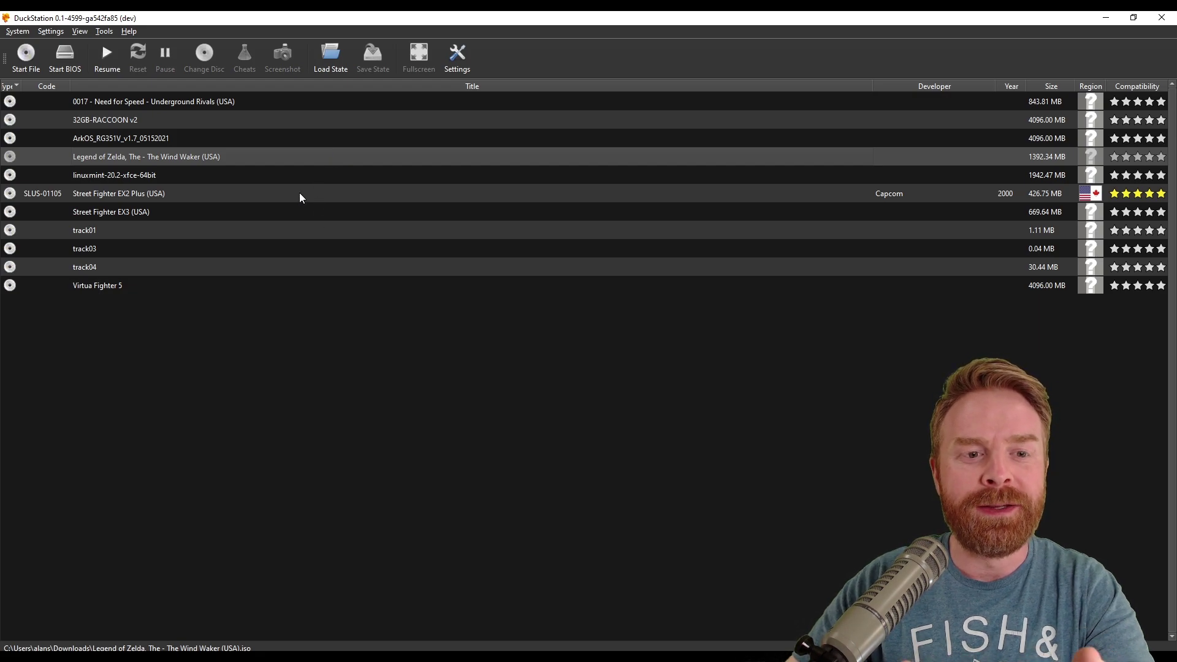
left_click(300, 211)
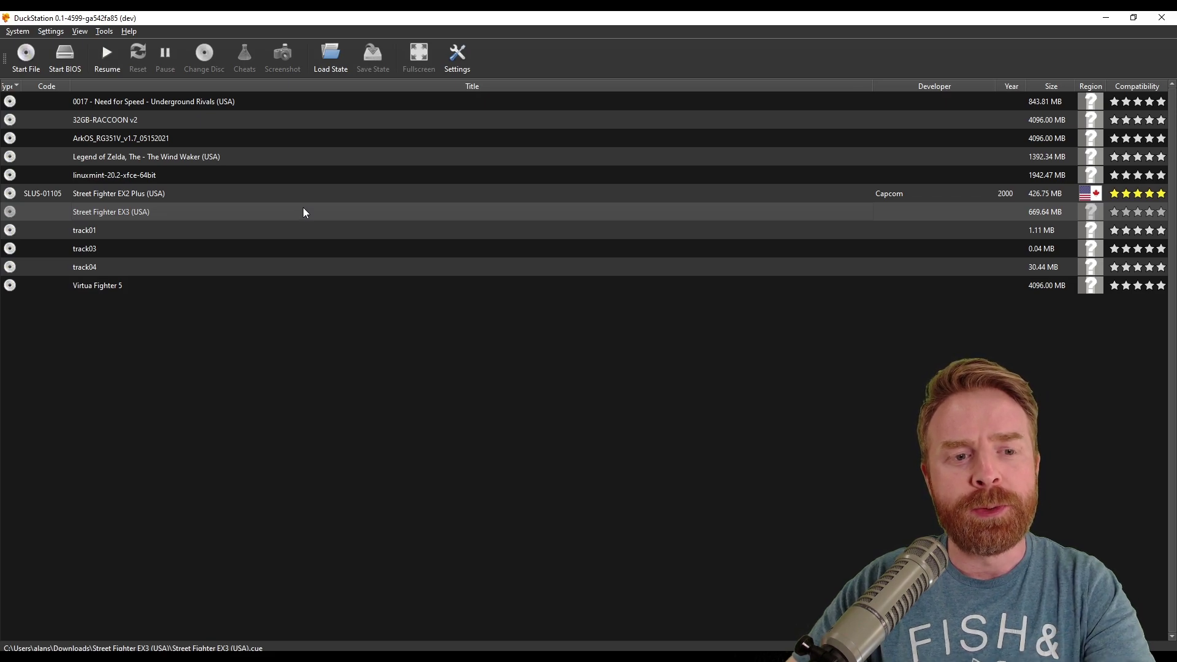
right_click(305, 221)
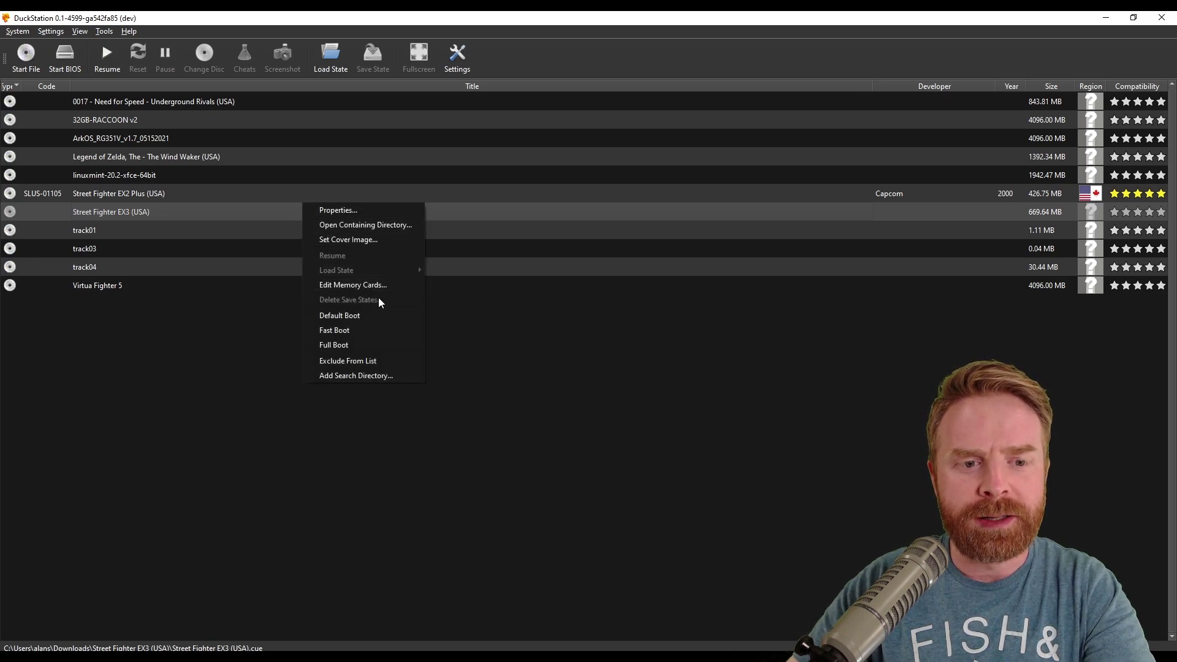
left_click(391, 362)
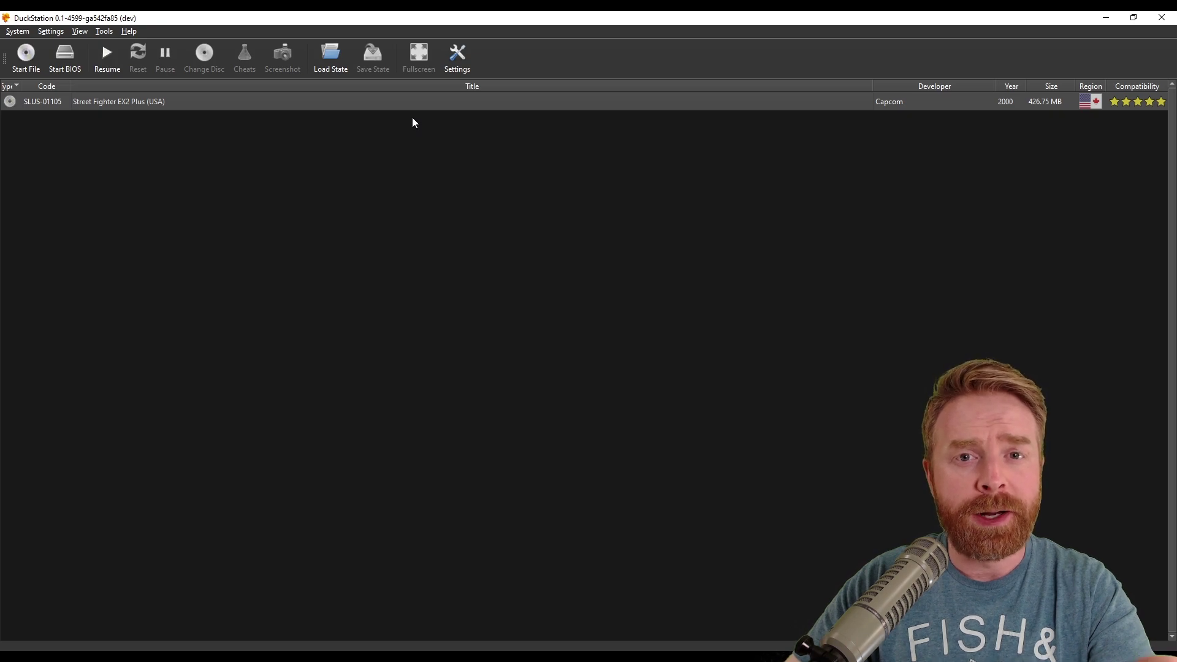
left_click(458, 55)
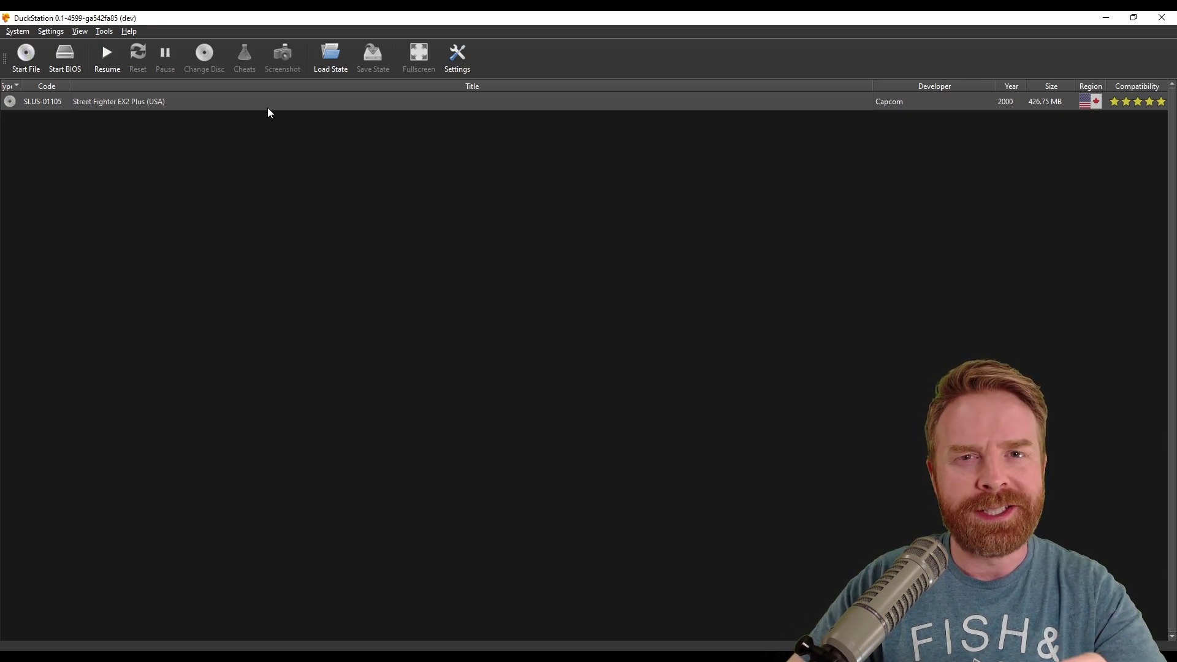
View the compatibility settings in the game properties of Street Fighter EX2 Plus (USA), and close them without changes
right_click(268, 111)
left_click(314, 105)
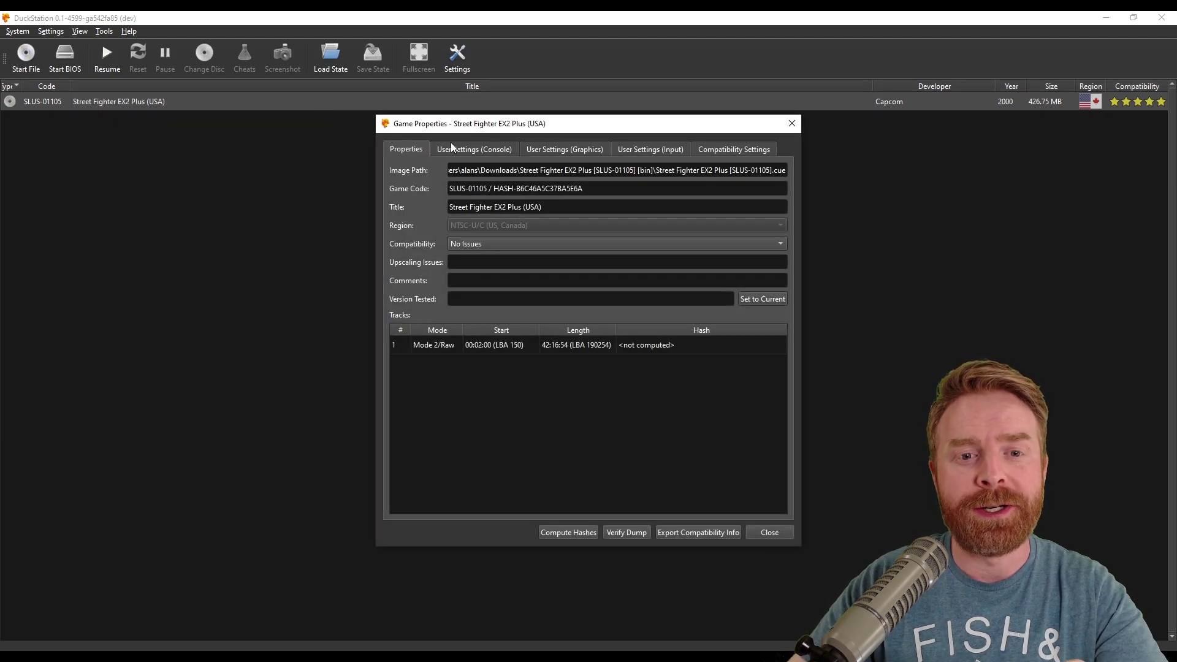
left_click(734, 153)
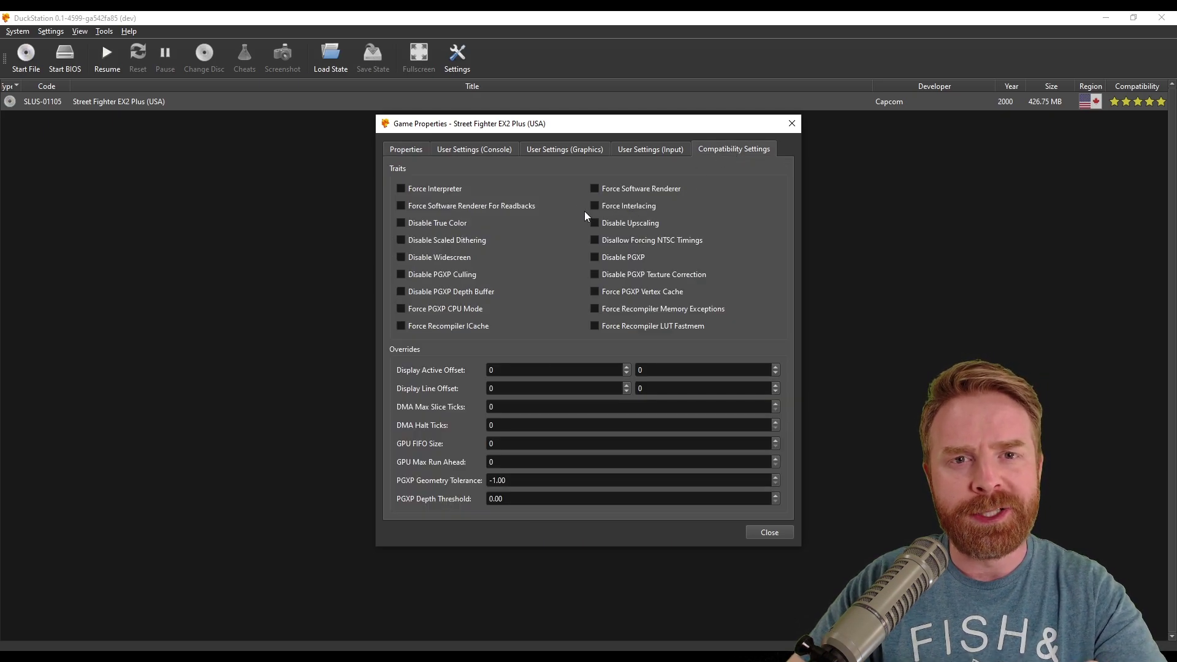
key("Escape")
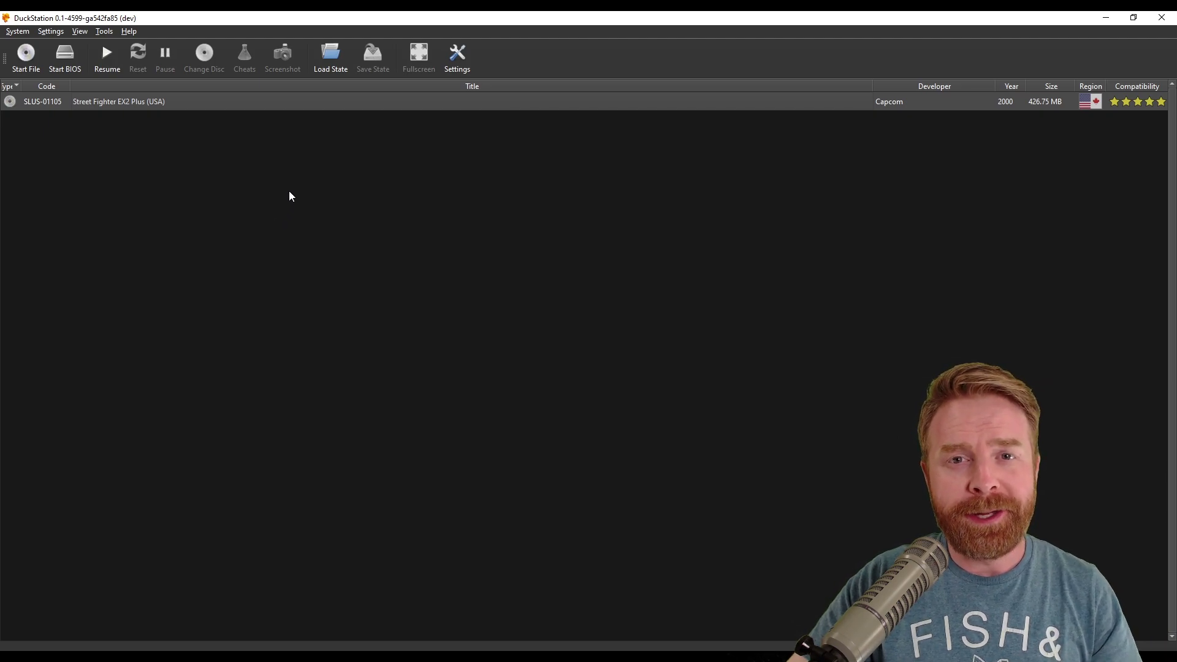
Start Street Fighter EX2 Plus (USA) with Fast Boot and open the Cheat Manager for the running game
right_click(277, 100)
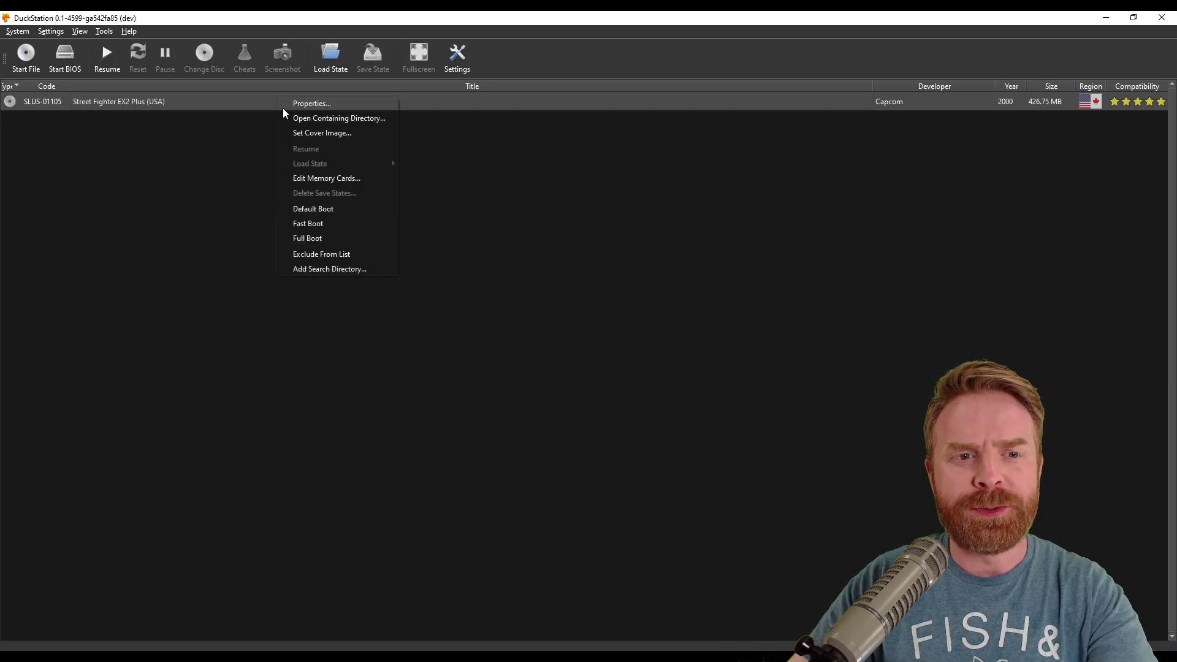
left_click(366, 225)
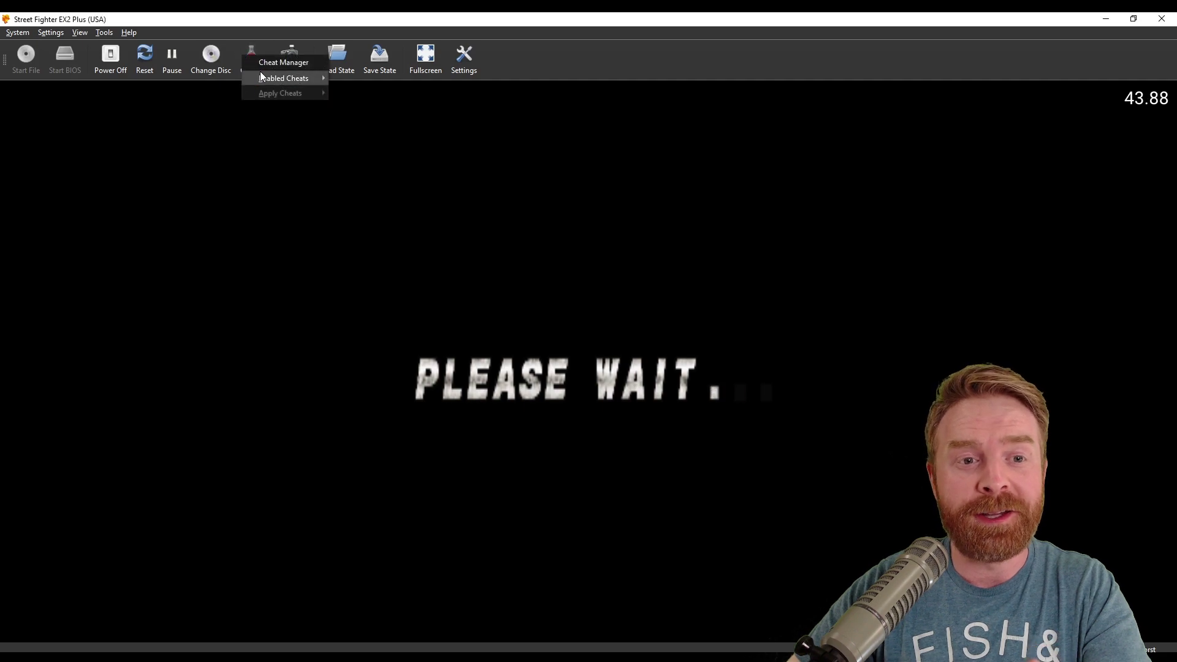
left_click(268, 64)
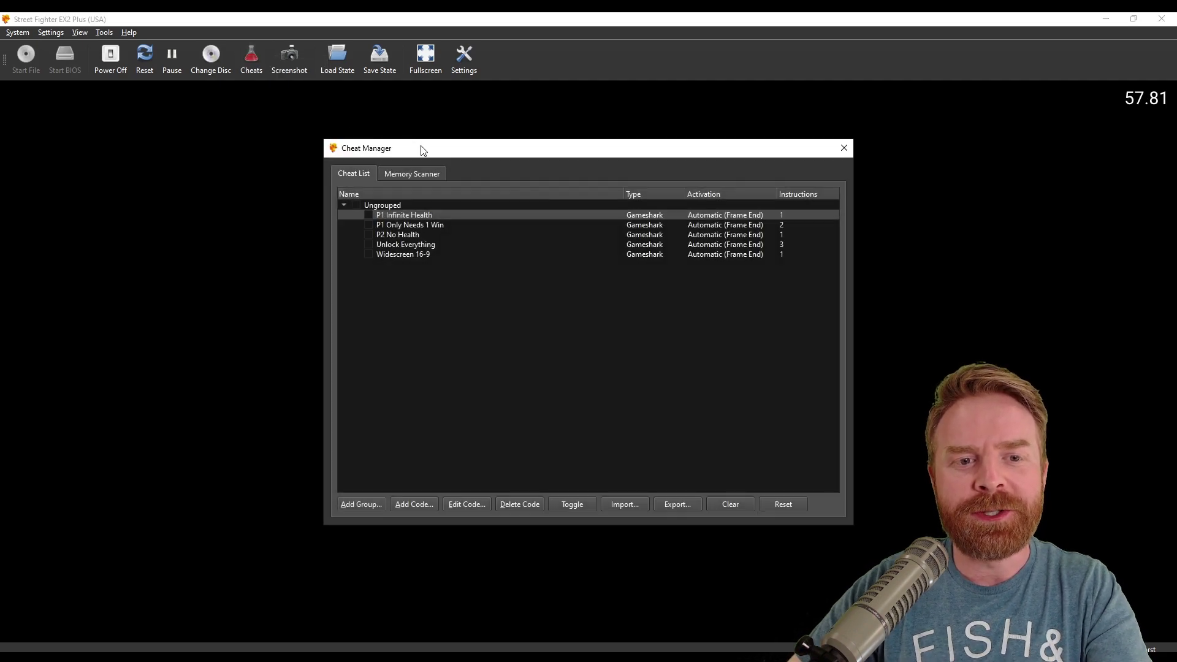